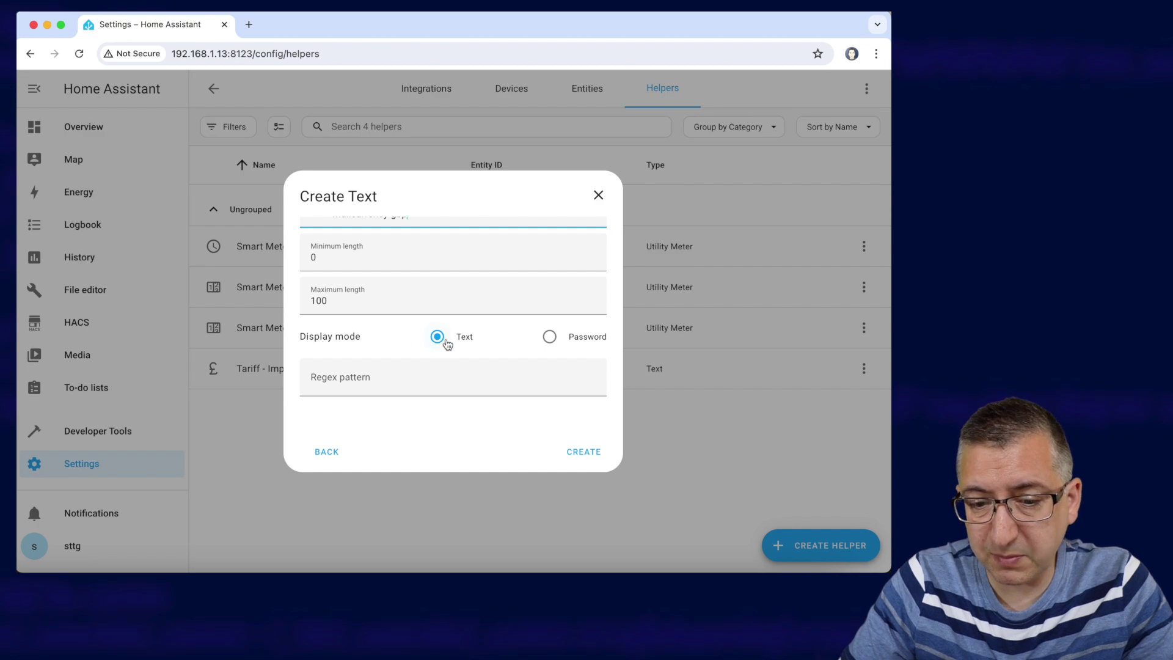
# Create the daily standing charge helper and name a new template sensor Tariff - Import - Standing Charge Cumulative
pyautogui.click(590, 453)
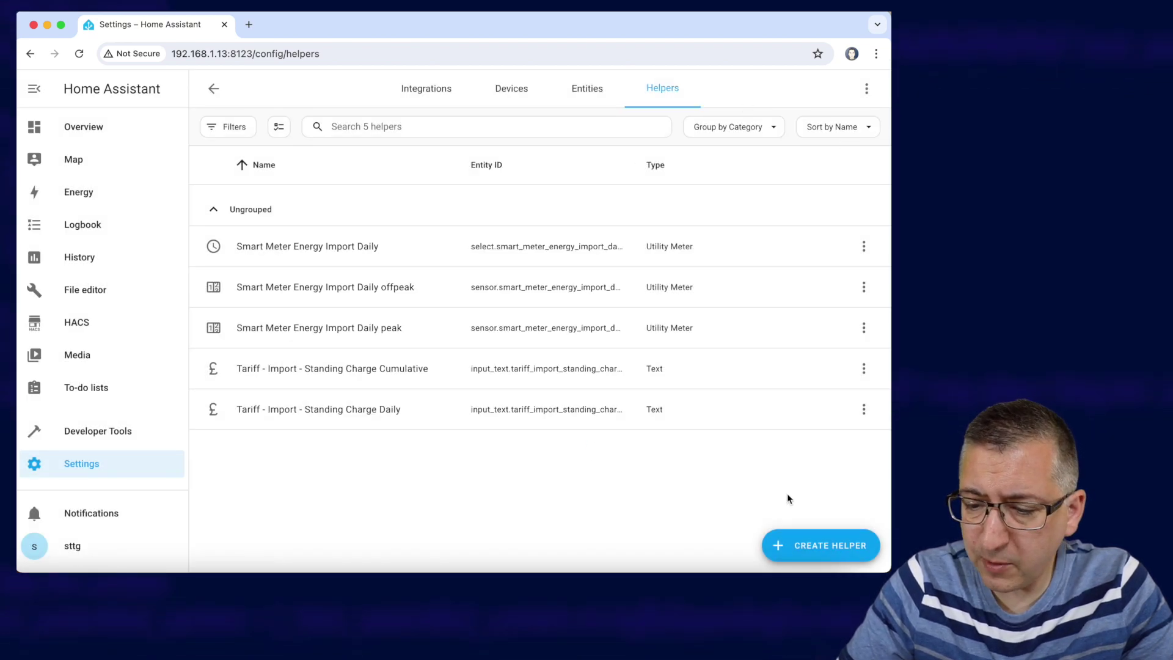
pyautogui.click(831, 544)
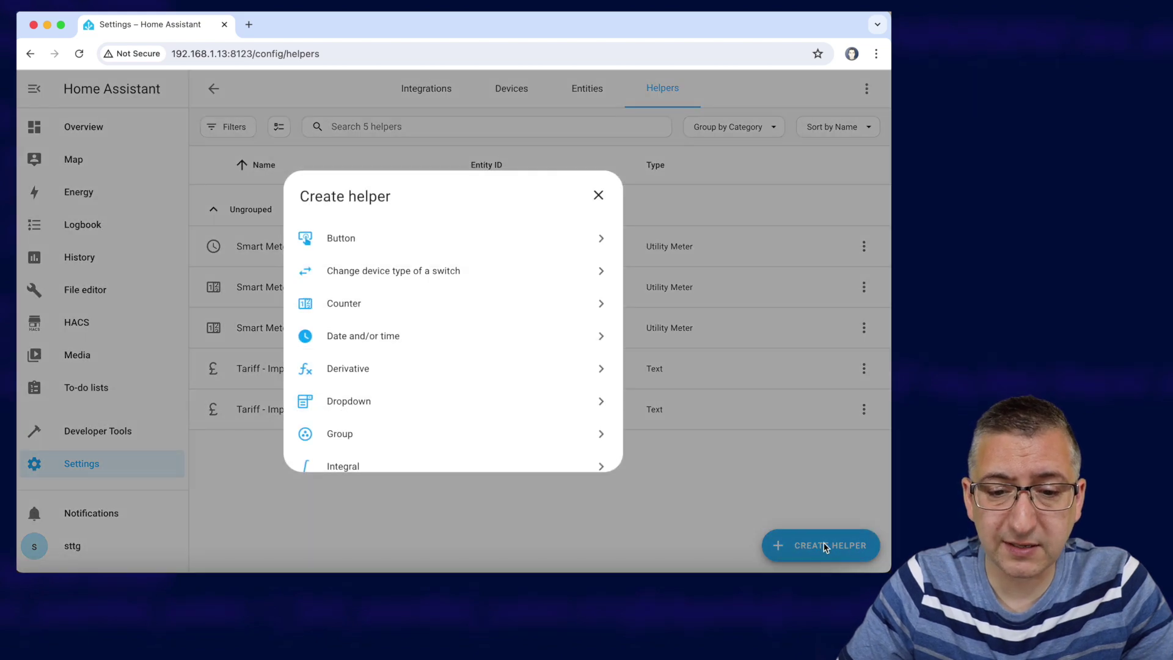
pyautogui.scroll(-6, 314, 445)
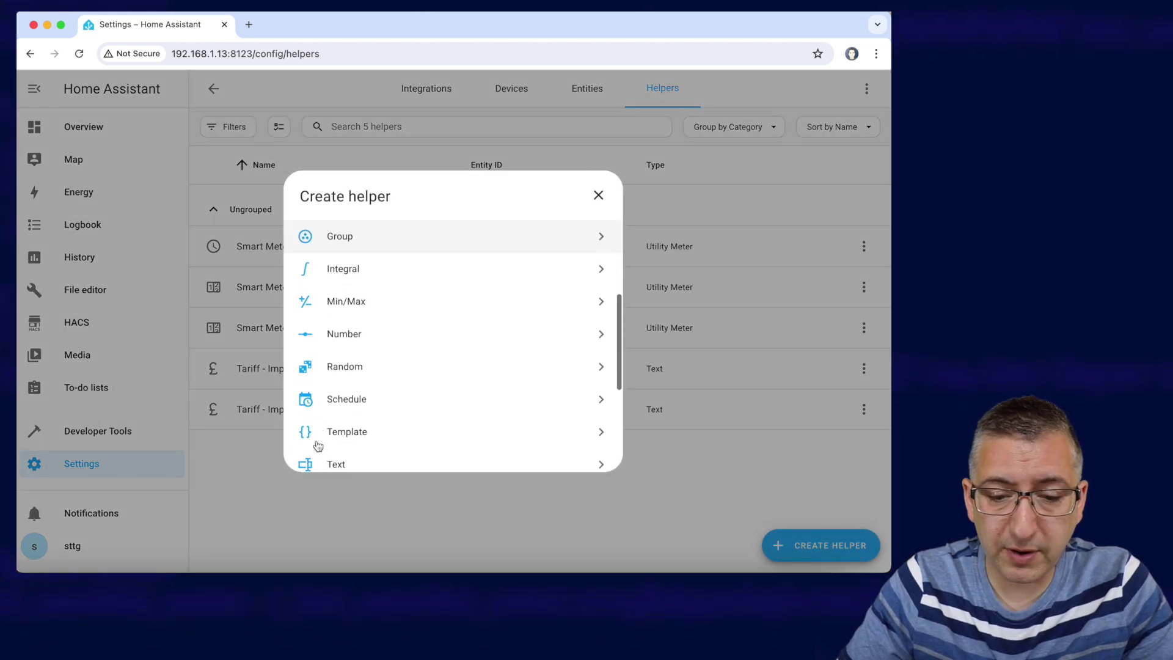
pyautogui.click(356, 271)
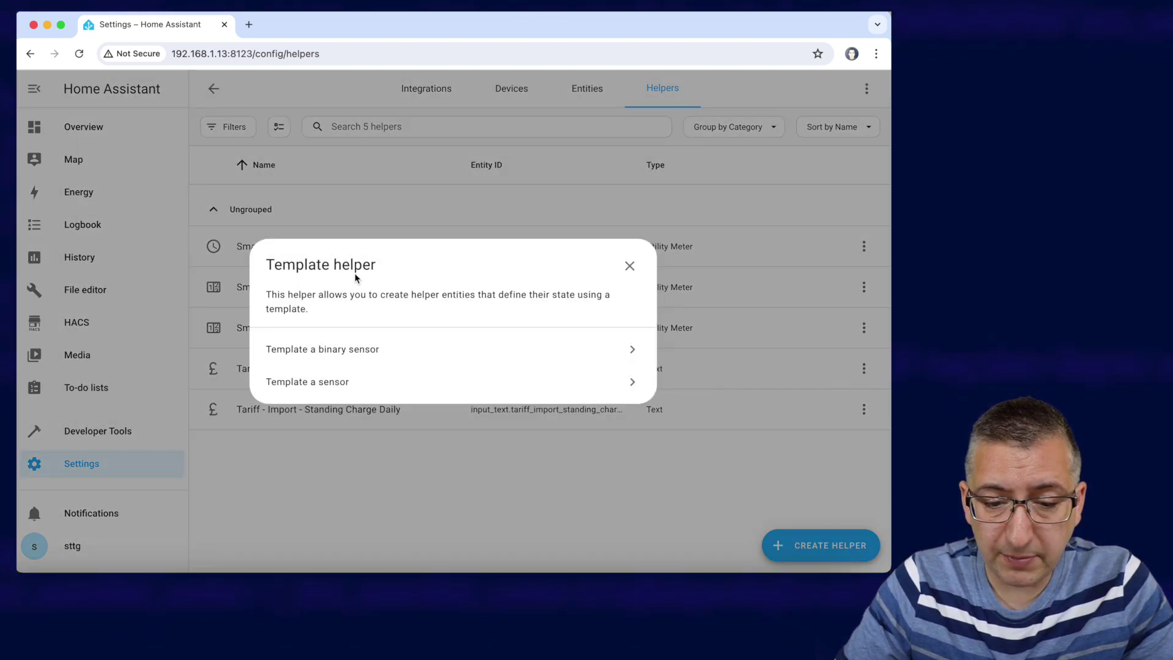
pyautogui.click(300, 390)
pyautogui.write('Tariff - Import - Standing Charge Cumulative')
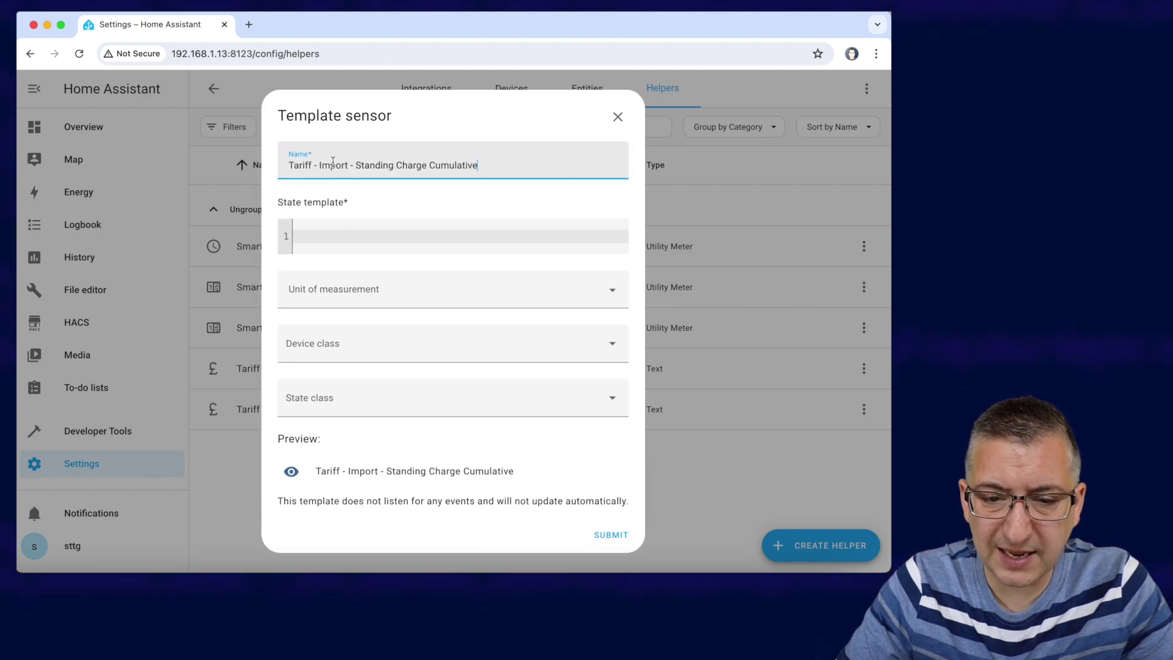
# Copy the prepared template line from the text editor into the sensor's state template
pyautogui.click(338, 234)
pyautogui.press('super+Tab')
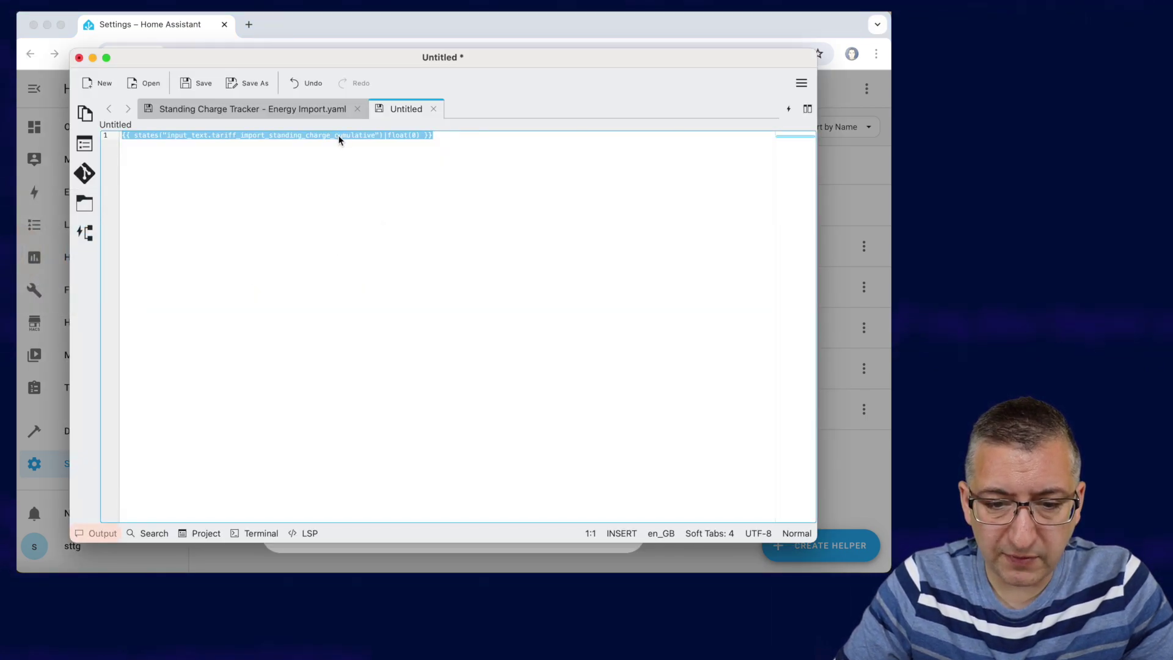
pyautogui.rightClick(339, 140)
pyautogui.click(382, 169)
pyautogui.click(420, 27)
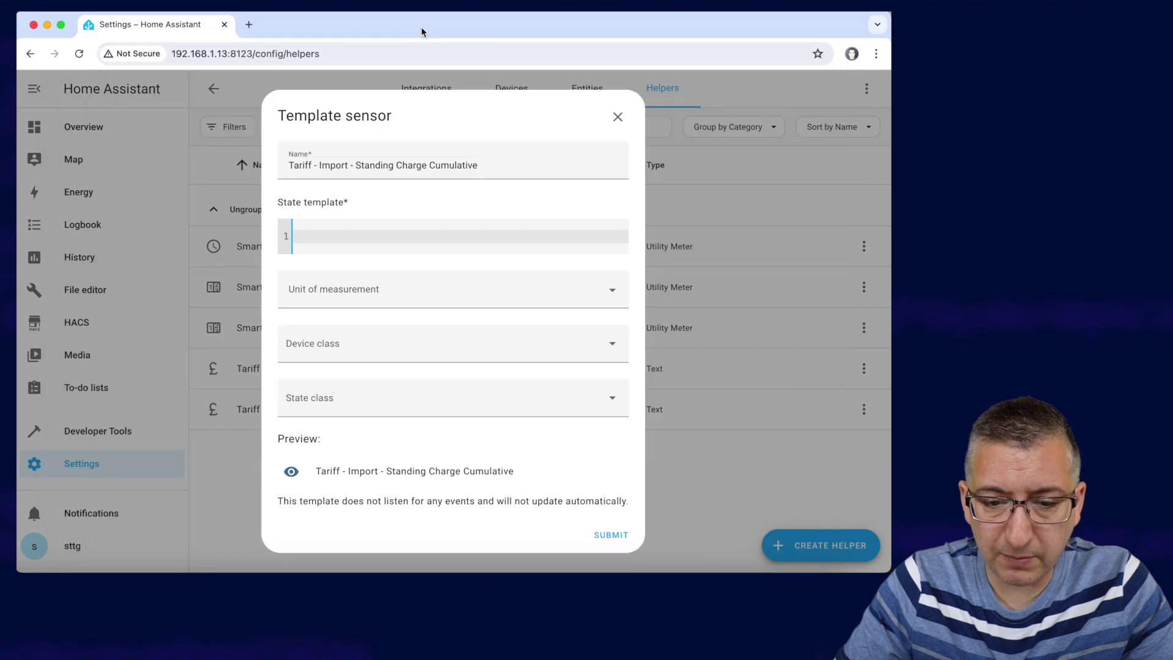
pyautogui.press('super+v')
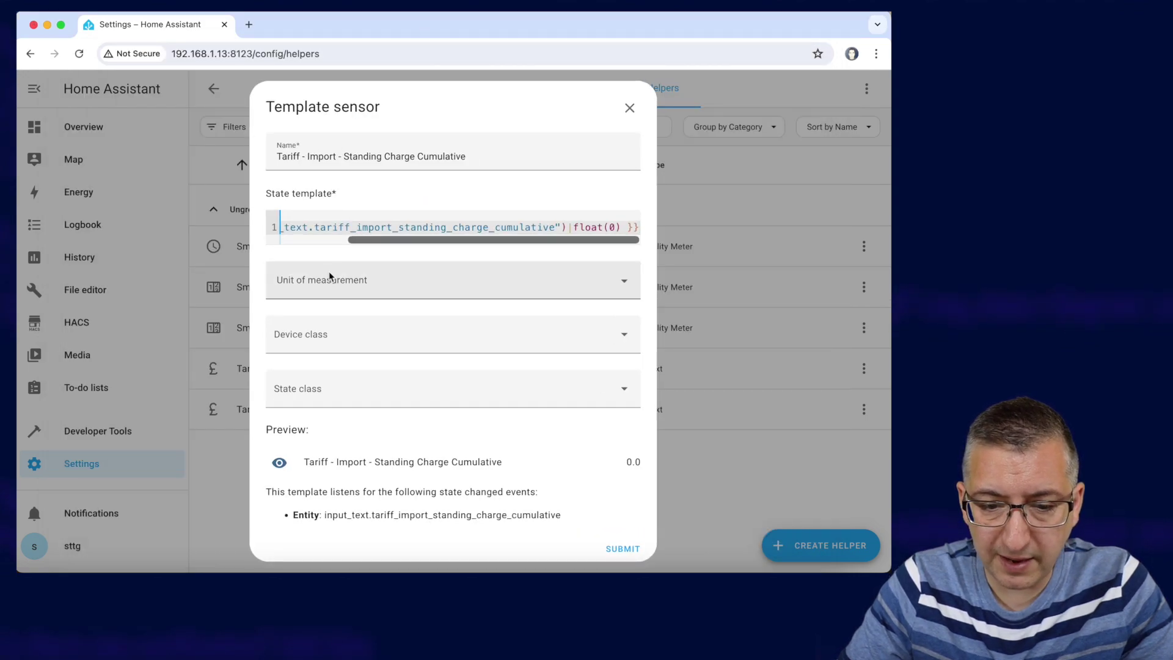
# Set unit £, device class Balance and state class Total, then create the sensor
pyautogui.click(325, 285)
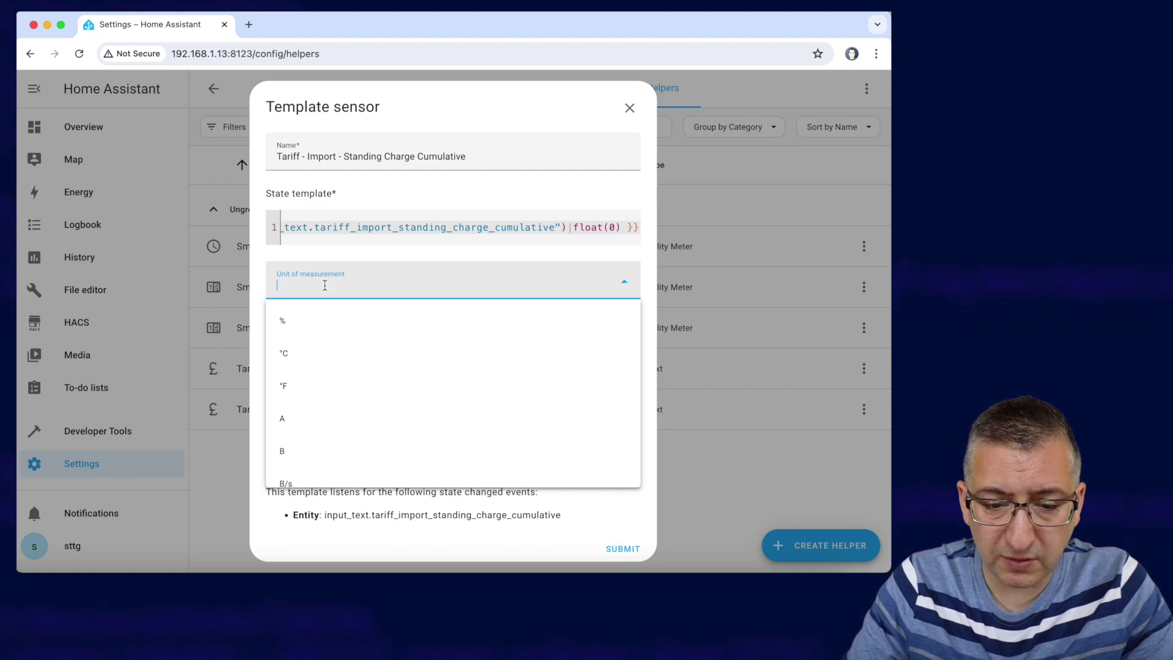
pyautogui.write('£')
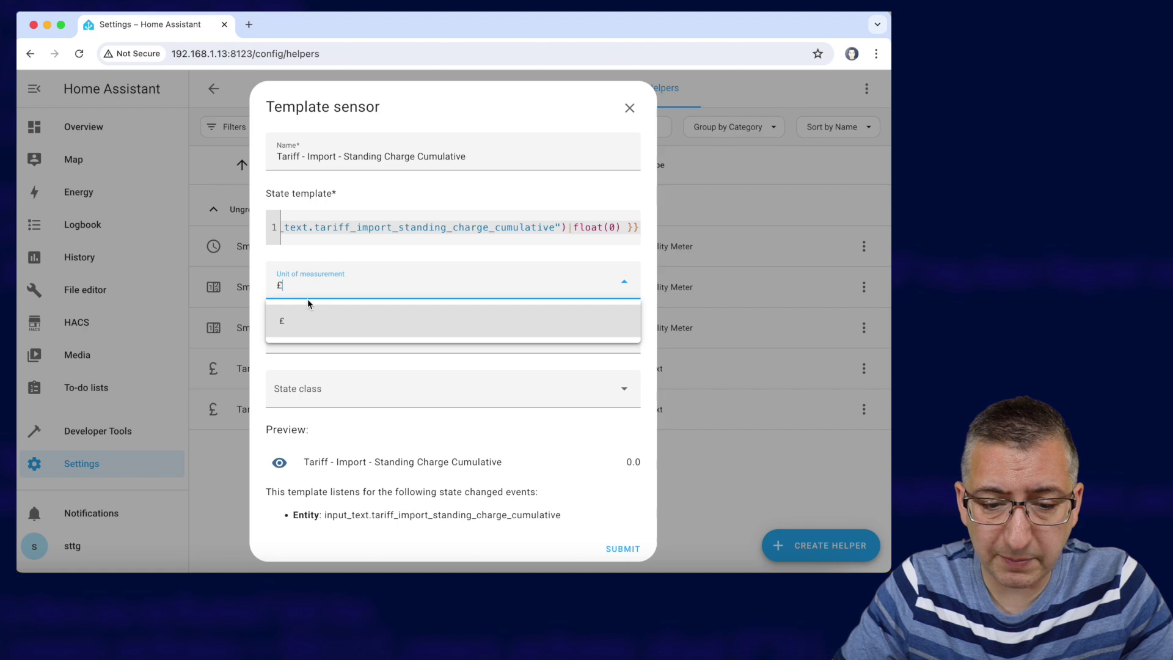
pyautogui.click(299, 320)
pyautogui.click(318, 340)
pyautogui.press('b')
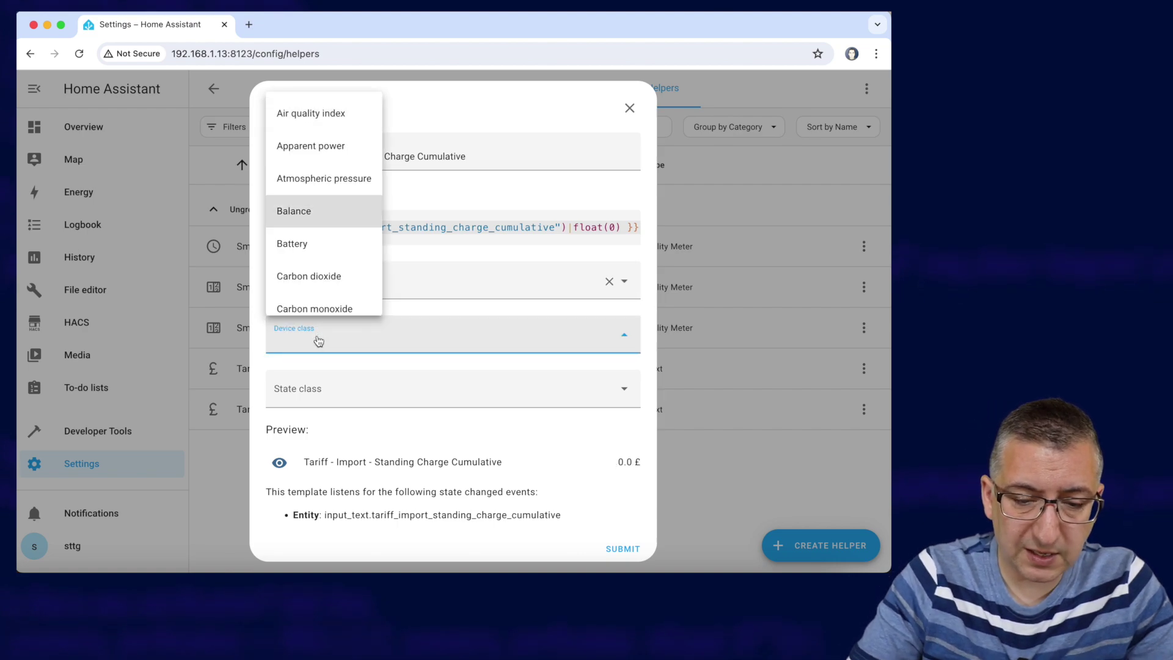
pyautogui.click(306, 213)
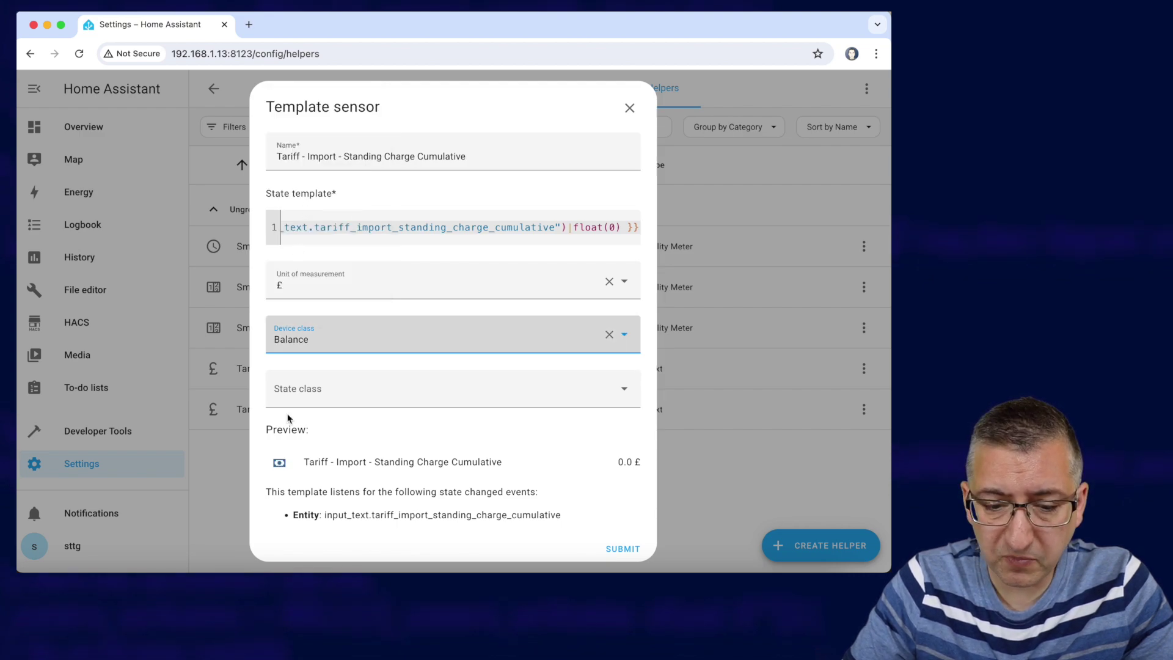
pyautogui.click(299, 392)
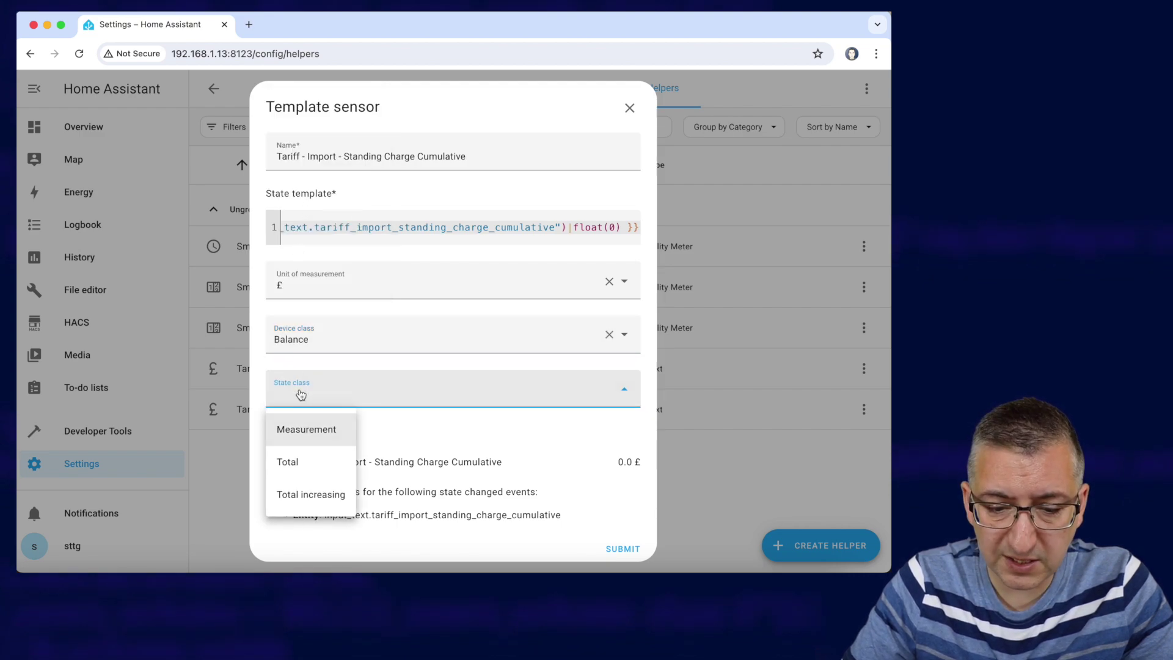
pyautogui.click(302, 467)
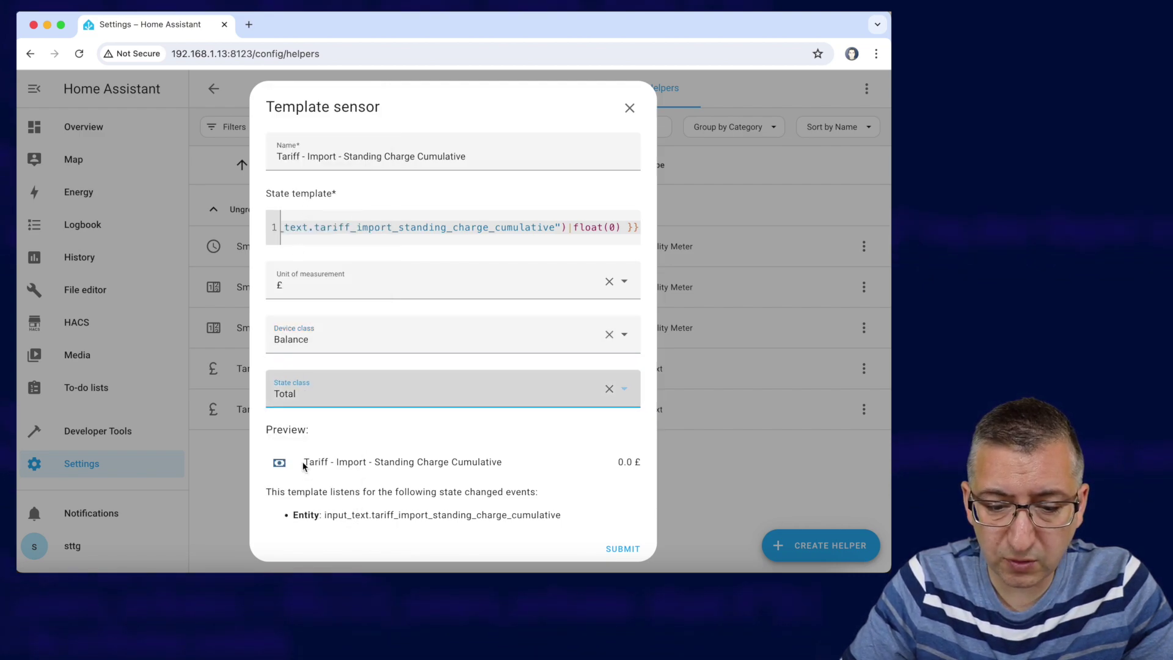
pyautogui.click(629, 546)
# Copy the cumulative text helper's entity ID from its settings
pyautogui.click(591, 358)
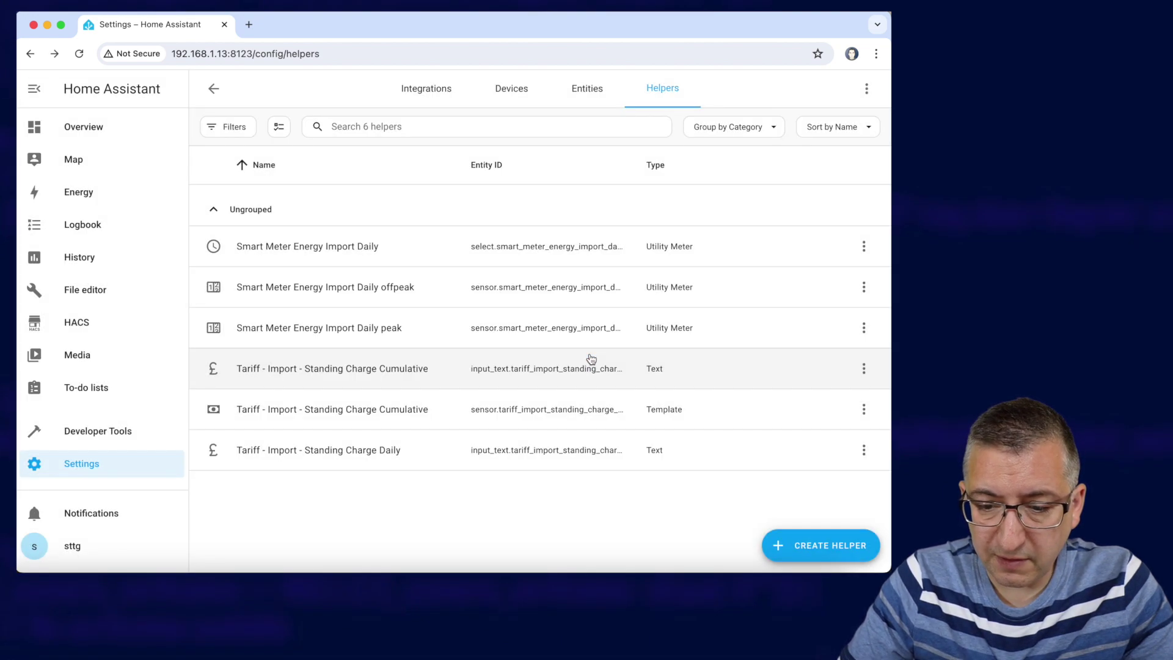
pyautogui.click(550, 370)
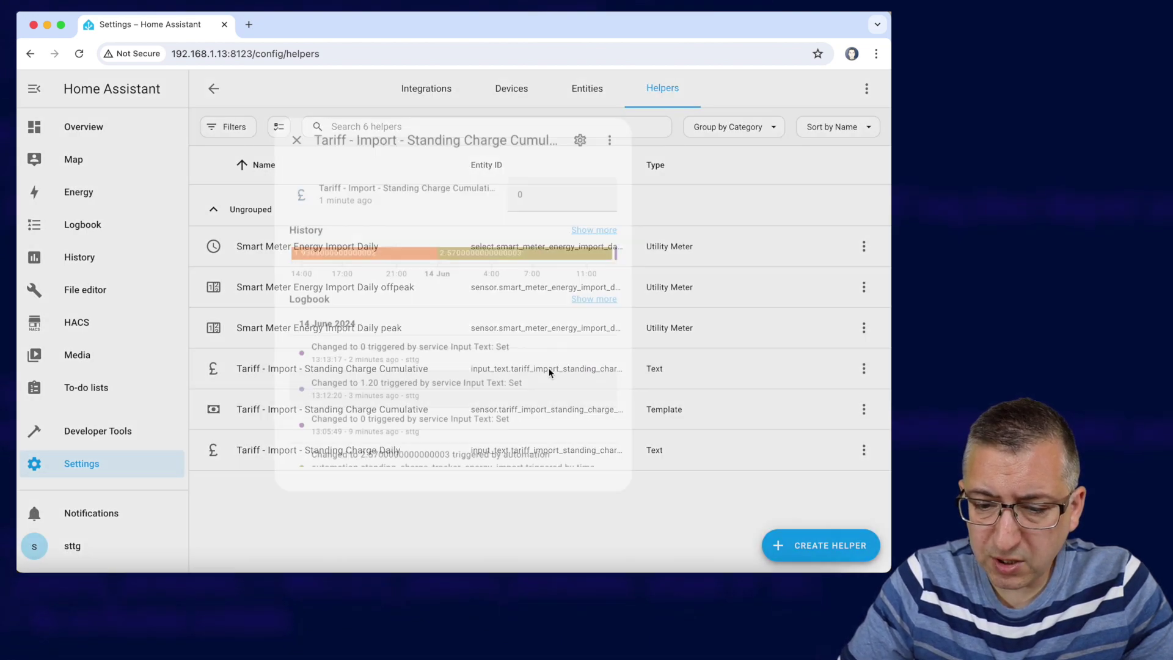
pyautogui.click(593, 121)
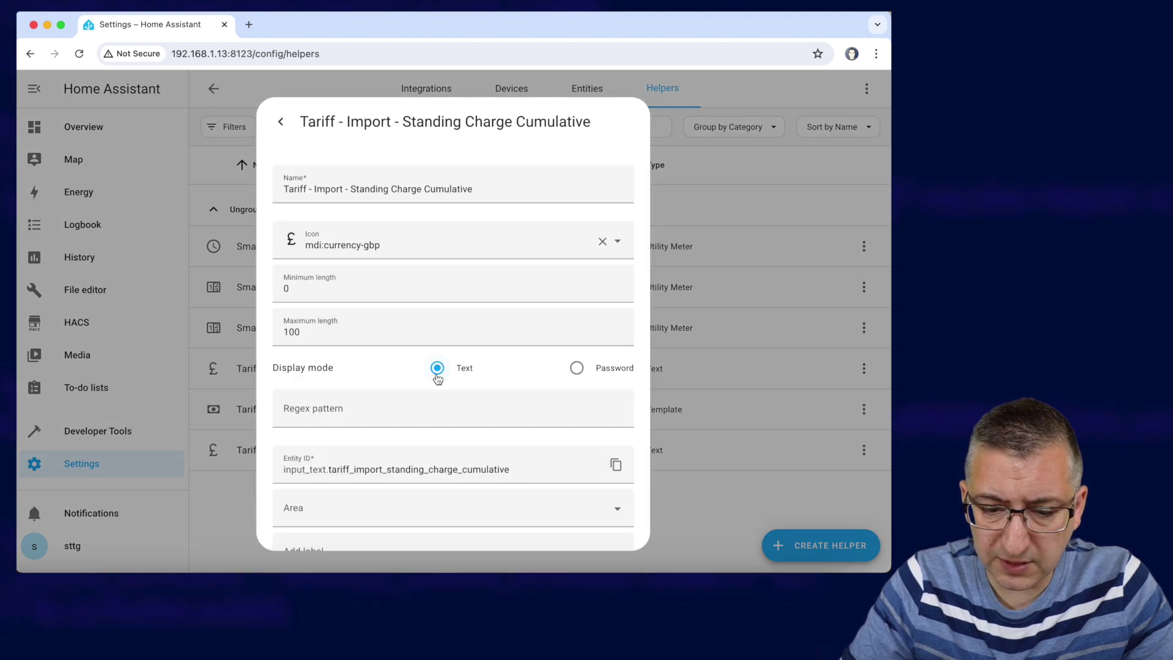
pyautogui.doubleClick(415, 470)
pyautogui.press('super+c')
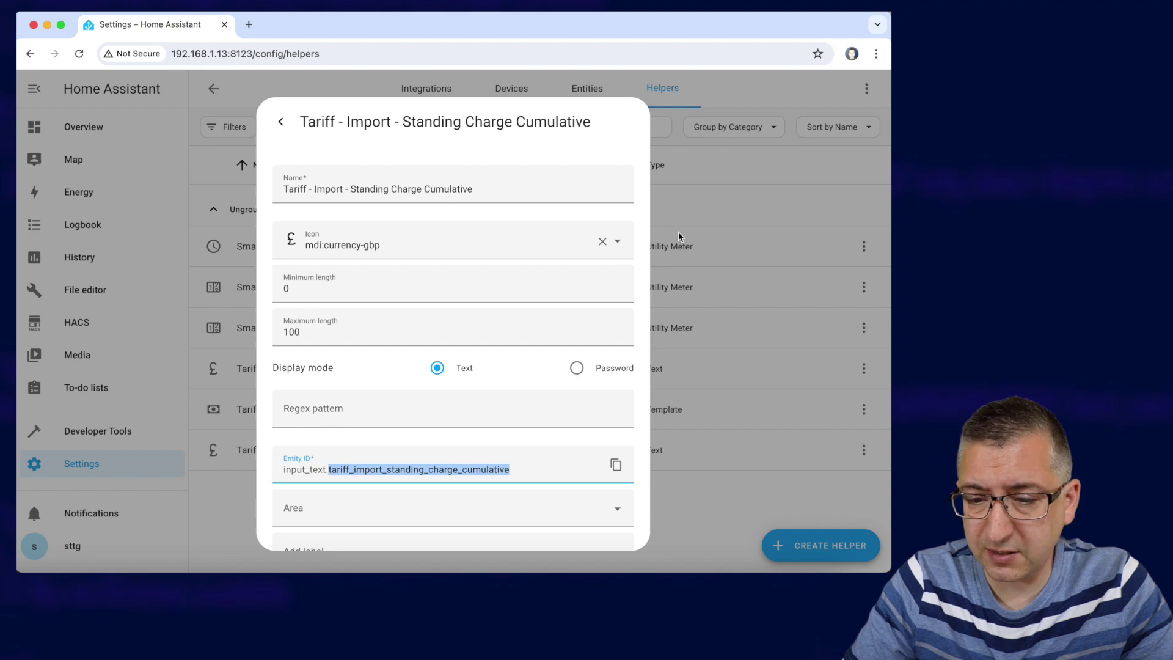
pyautogui.click(747, 199)
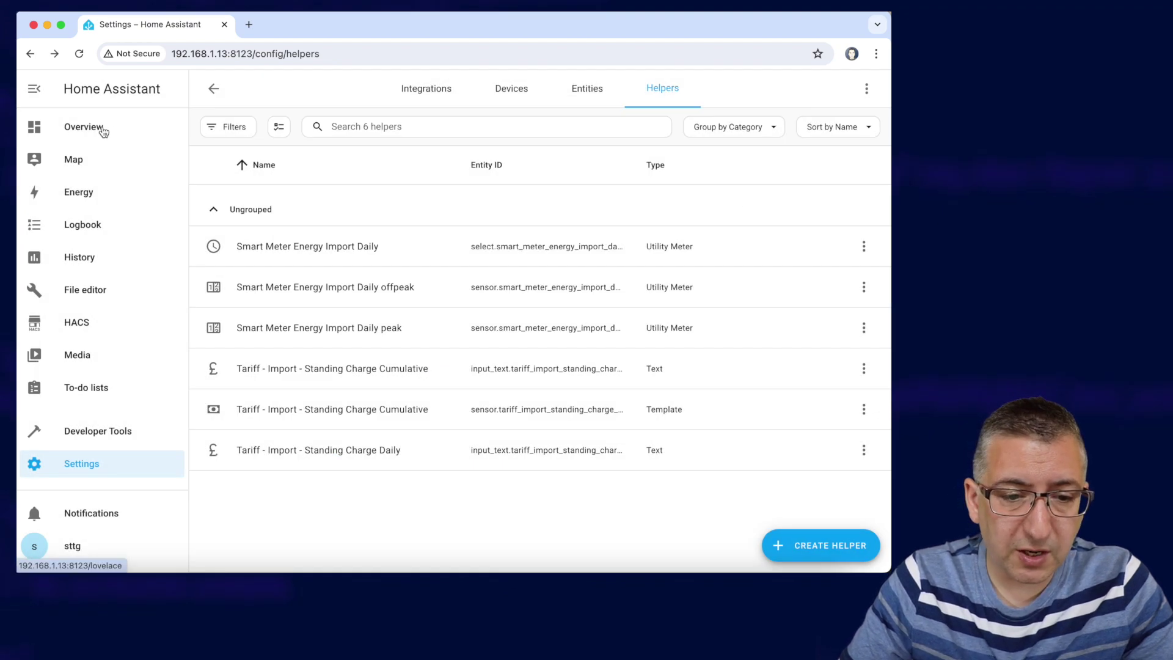
# Add the cumulative text helper and cumulative template sensor to the Overview standing charge card
pyautogui.click(103, 129)
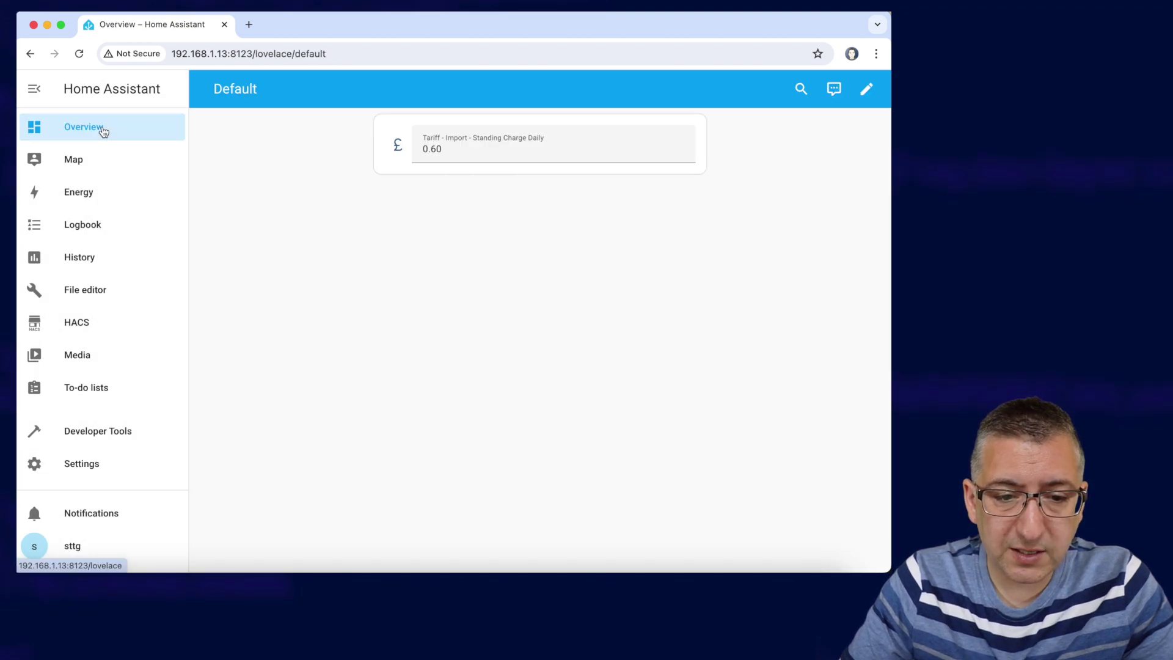
pyautogui.click(867, 89)
pyautogui.click(406, 228)
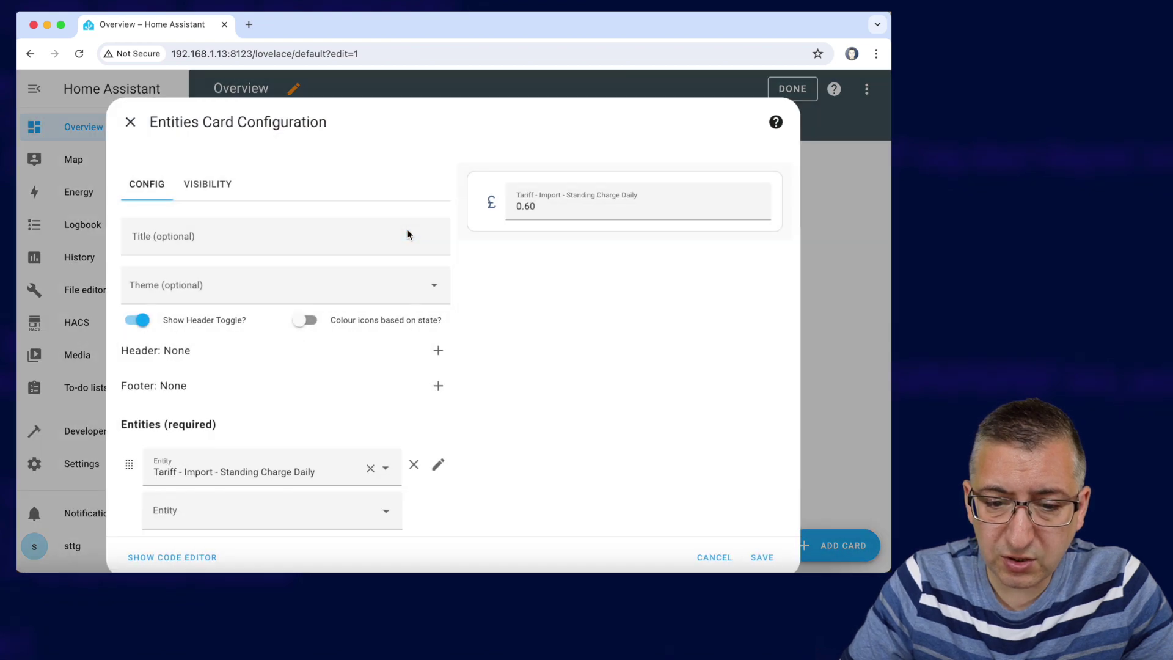
pyautogui.scroll(-1, 447, 403)
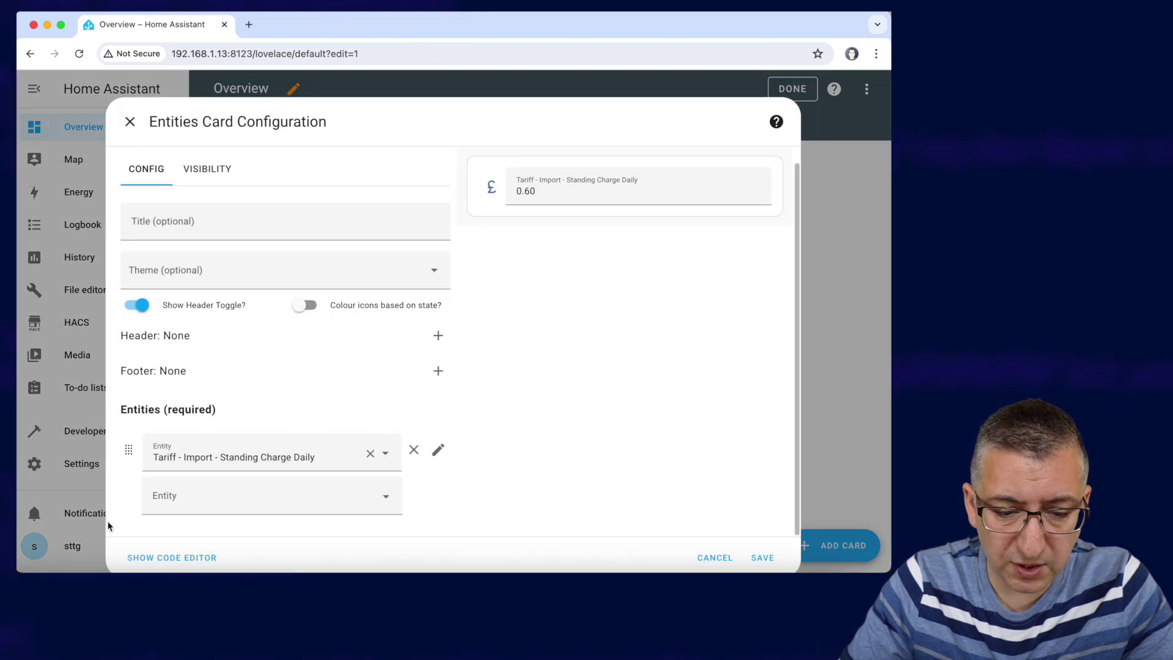
pyautogui.click(195, 501)
pyautogui.press('super+v')
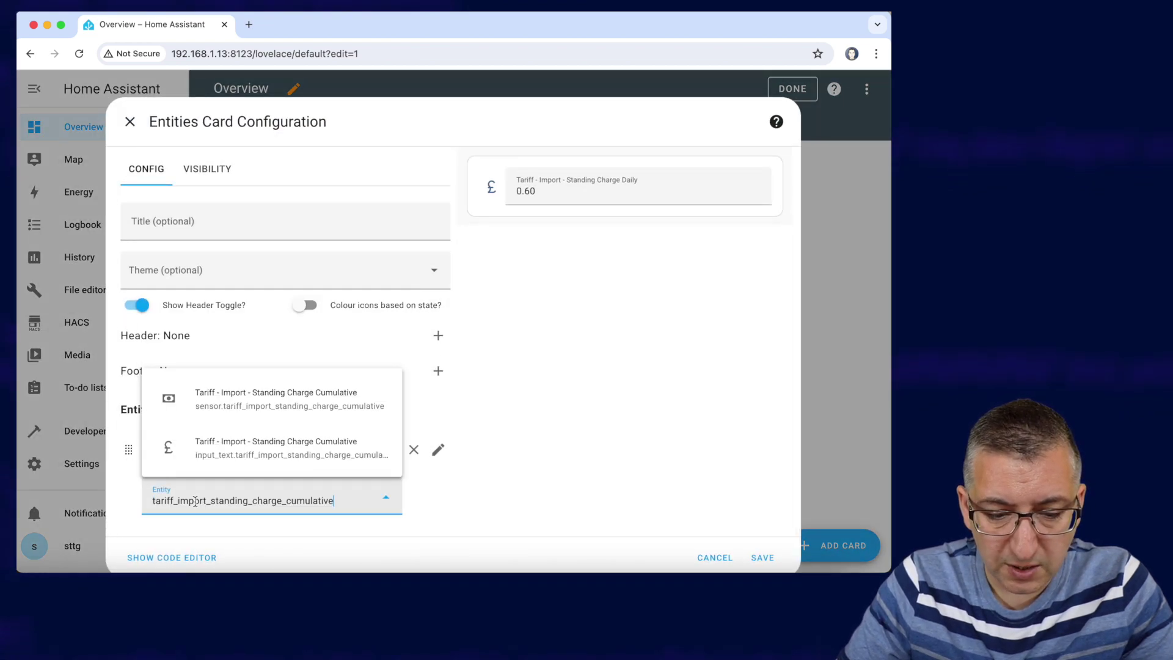
pyautogui.click(269, 454)
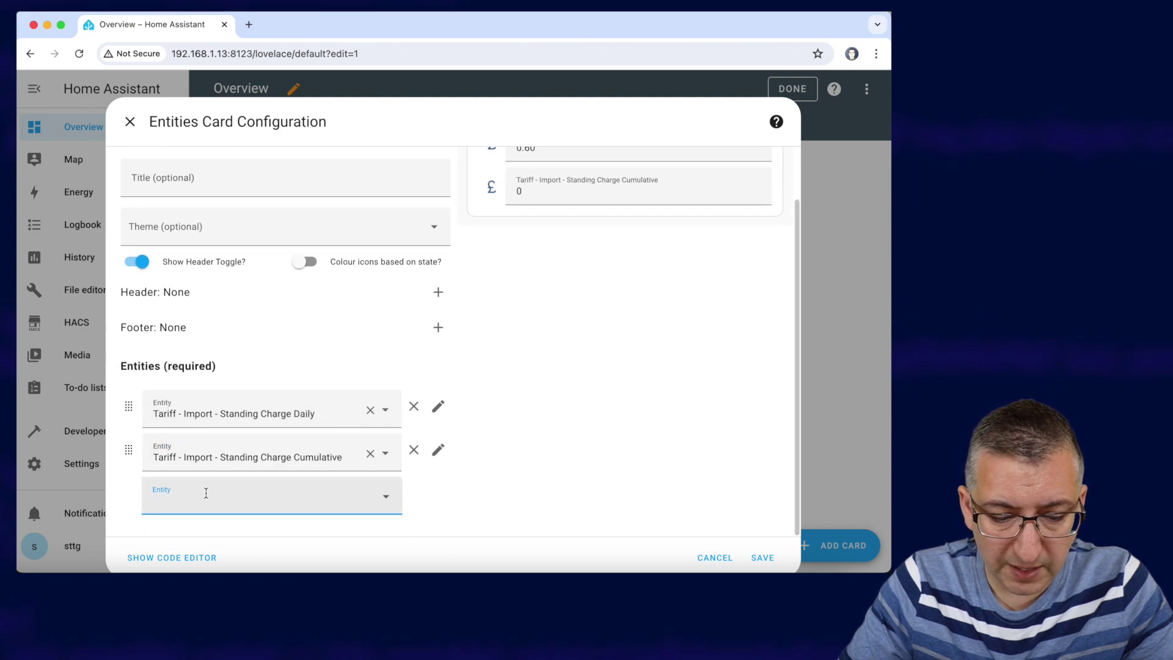
pyautogui.press('super+v')
pyautogui.click(251, 407)
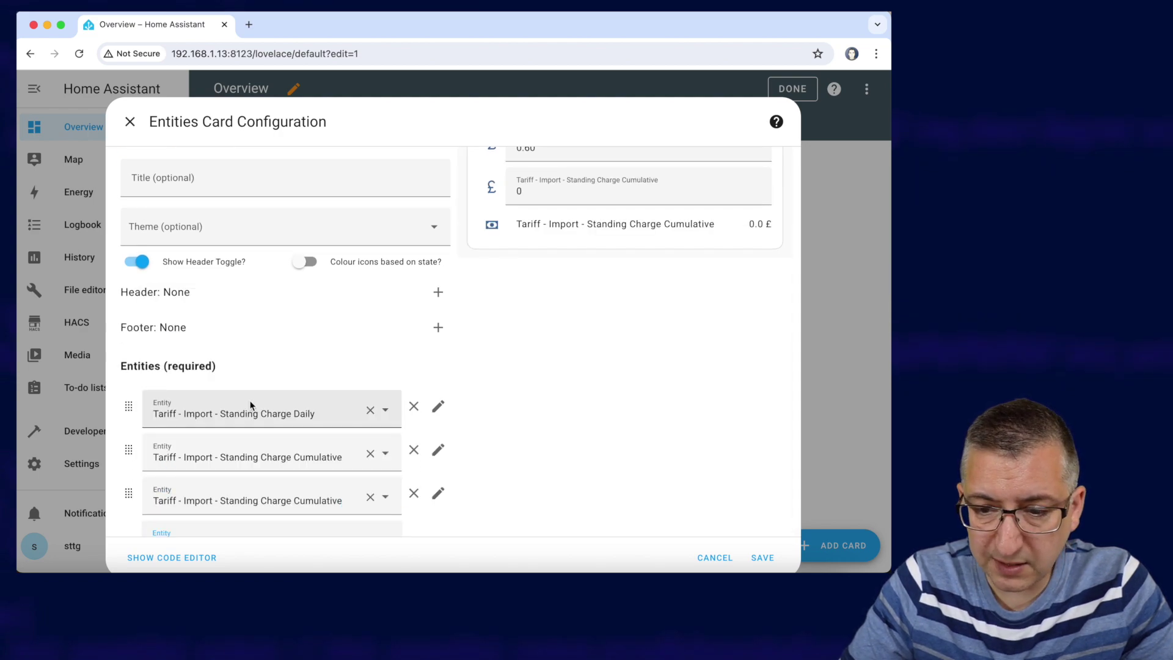
pyautogui.click(764, 557)
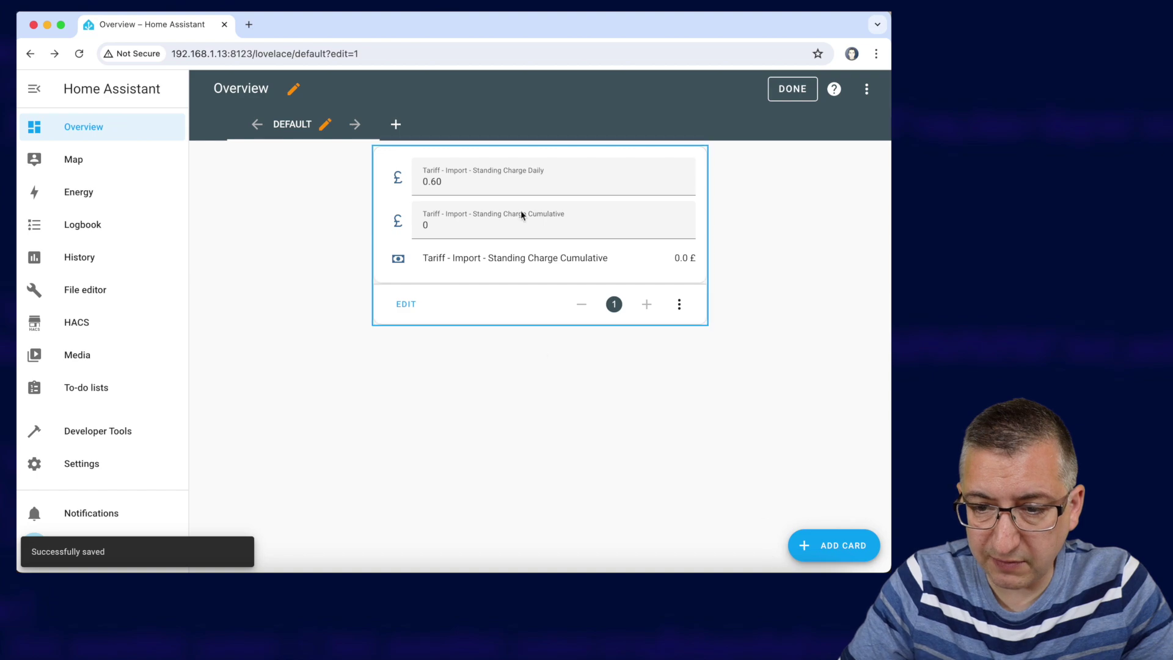
pyautogui.click(792, 91)
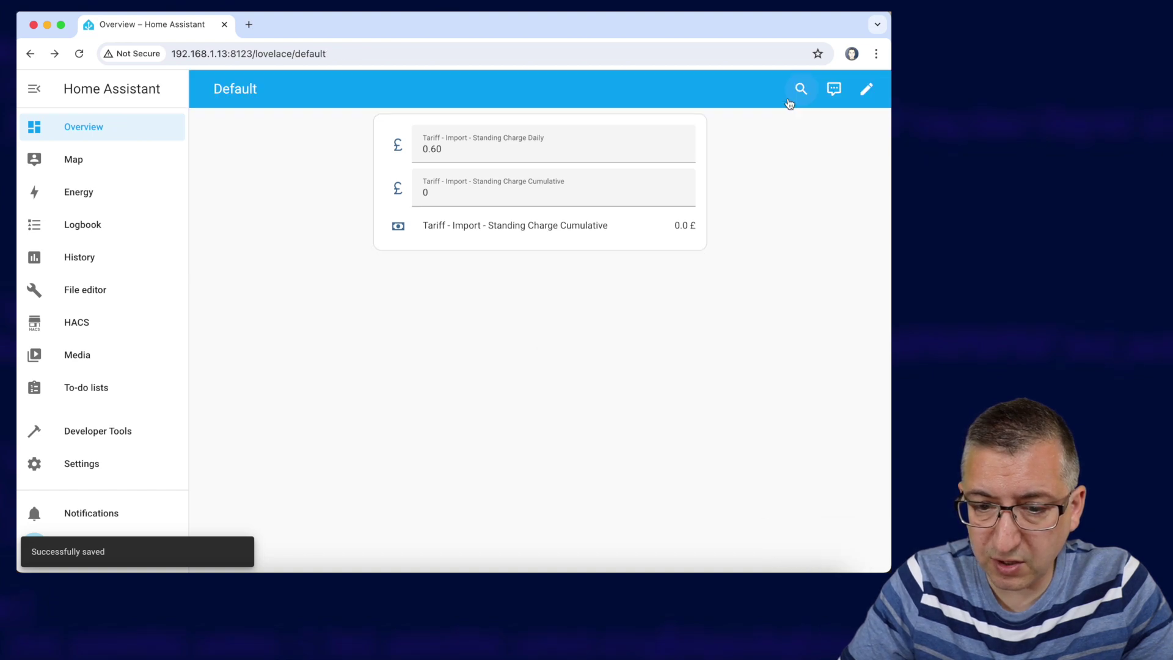
# Set the cumulative standing charge value to 1.2, then correct it to 1.80
pyautogui.doubleClick(453, 194)
pyautogui.write('1.2')
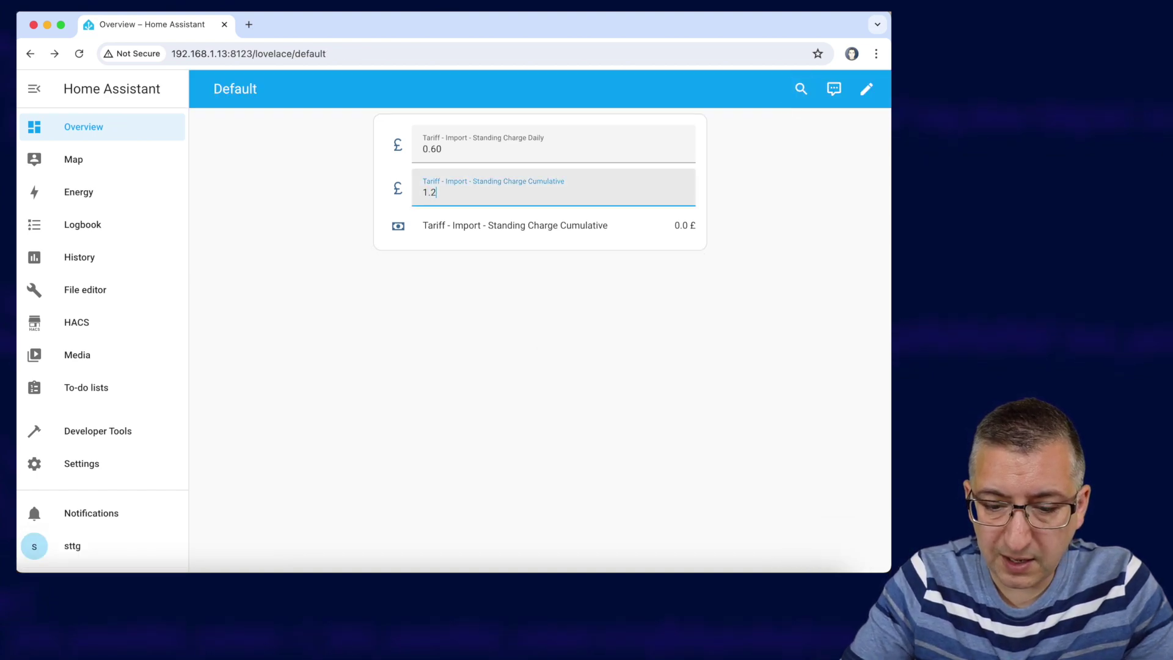
pyautogui.press('Return')
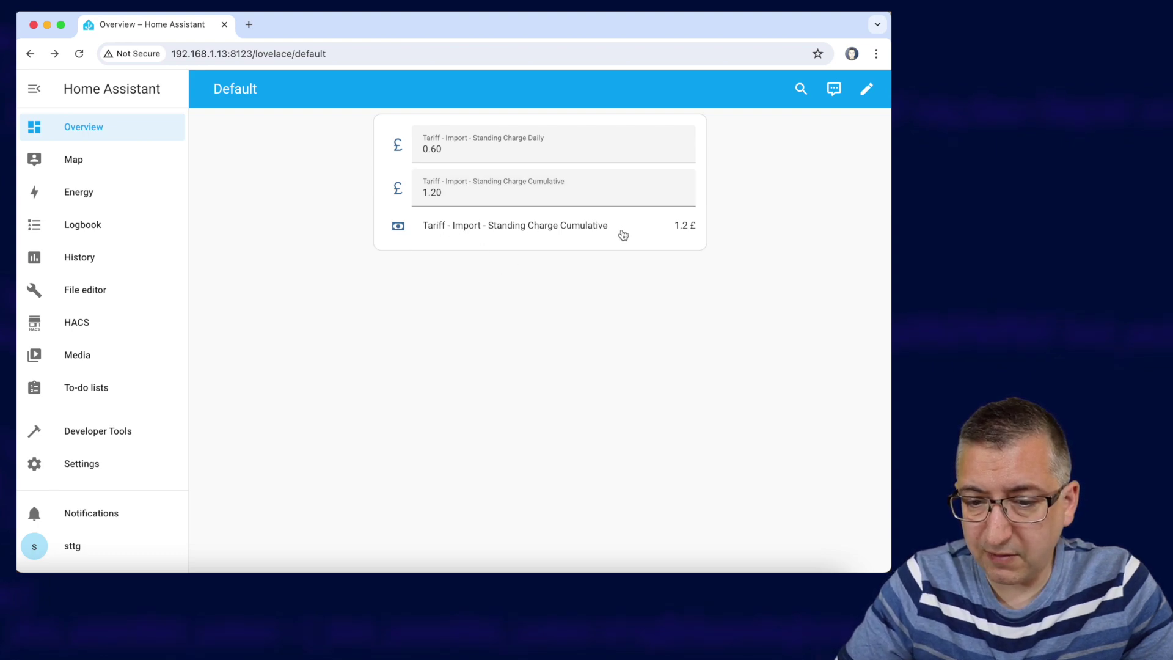
pyautogui.click(524, 189)
pyautogui.press('BackSpace')
pyautogui.write('4')
pyautogui.press('Return')
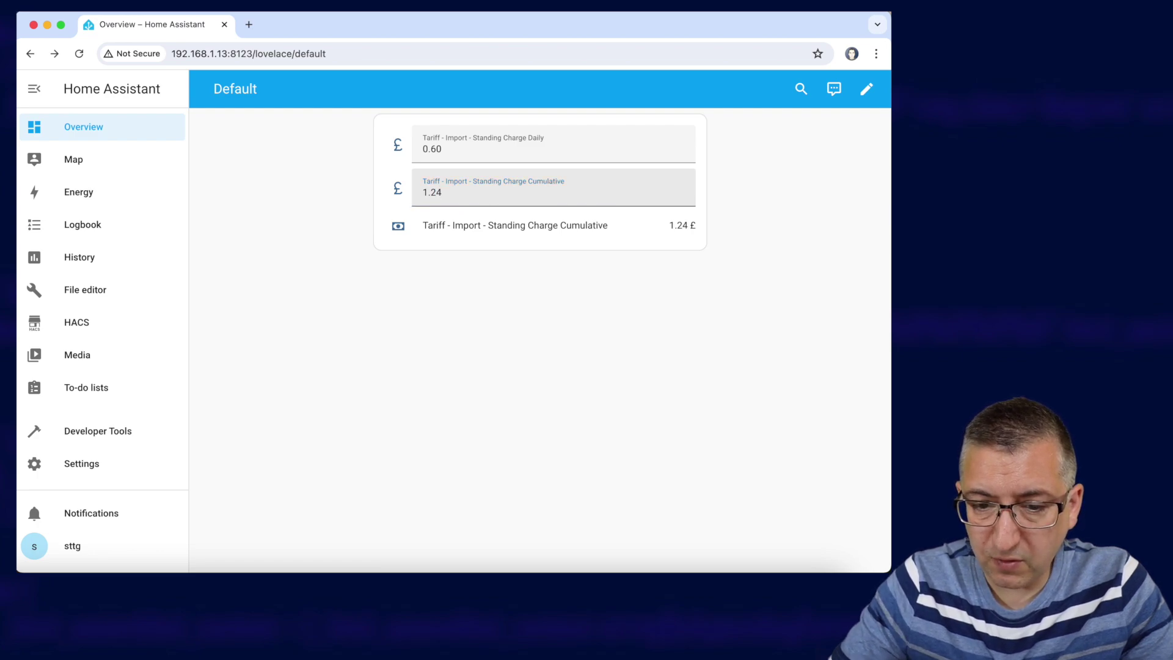
pyautogui.press('BackSpace')
pyautogui.write('80')
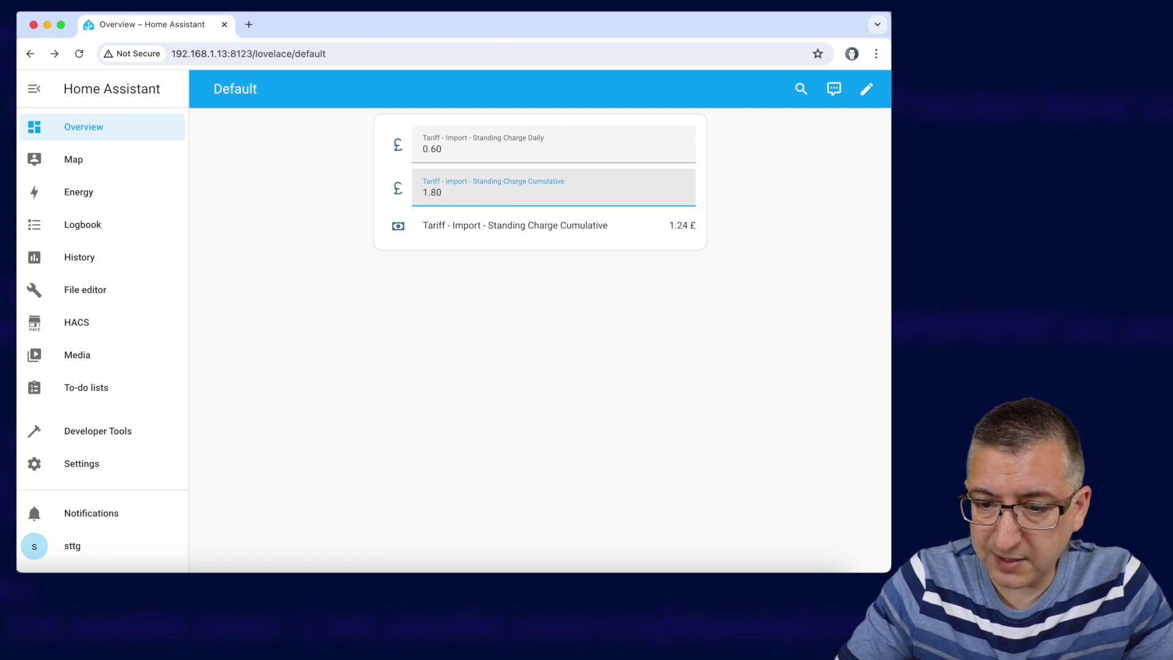
pyautogui.press('Return')
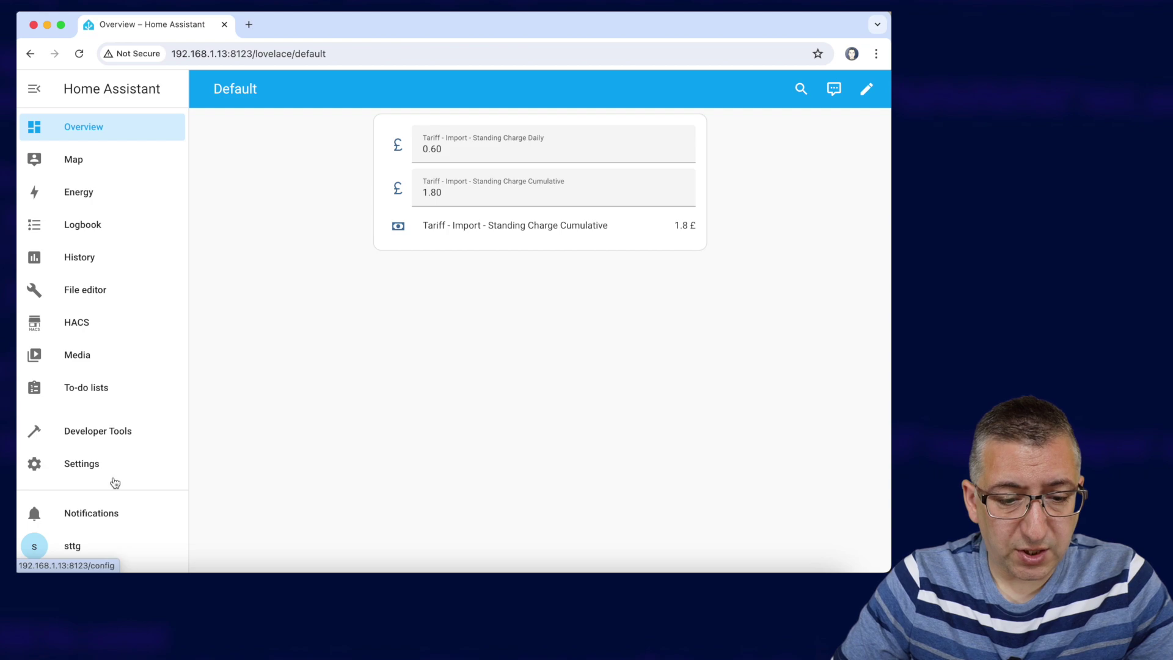
# Create a blank automation from scratch and switch its editor to YAML
pyautogui.click(99, 466)
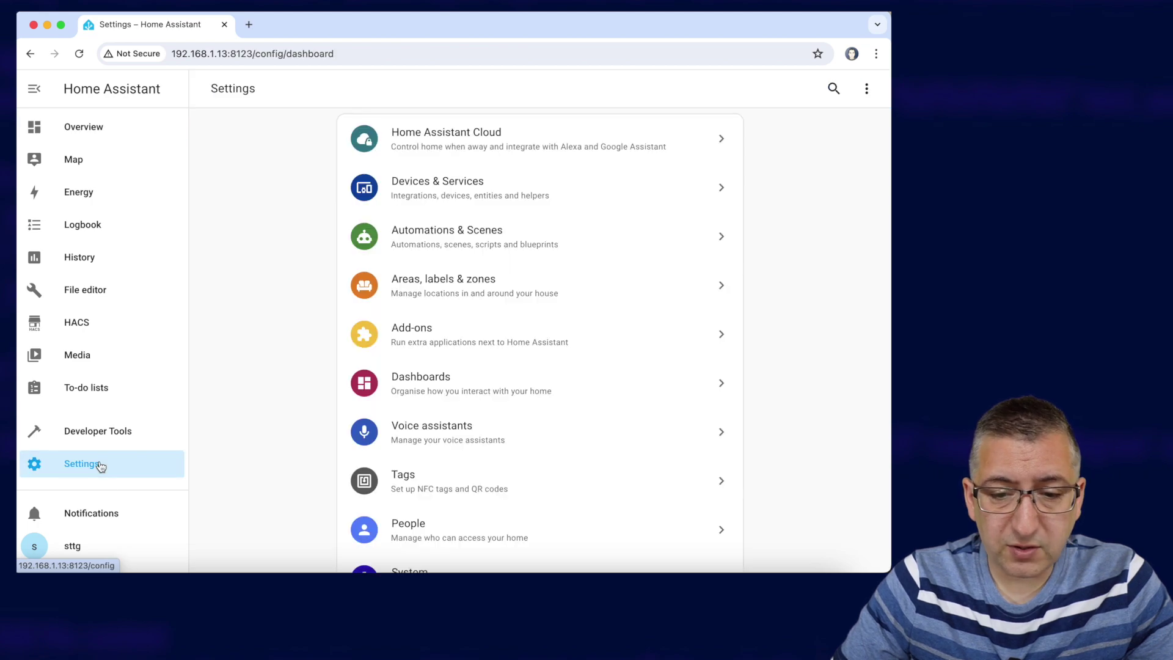
pyautogui.click(467, 241)
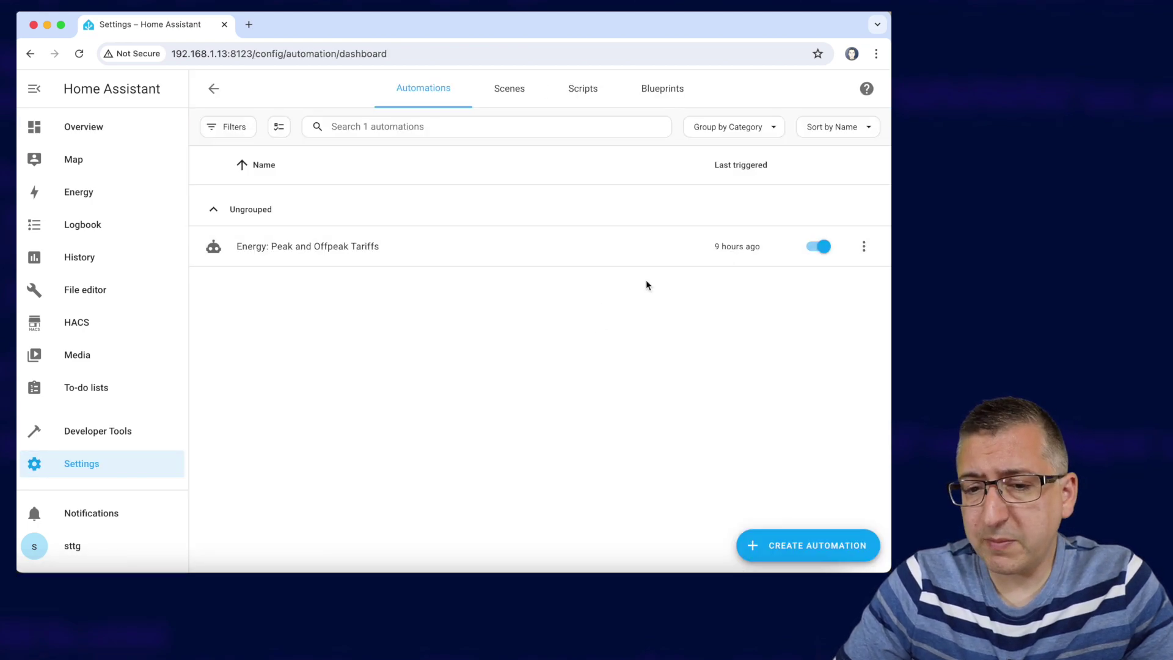
pyautogui.click(804, 545)
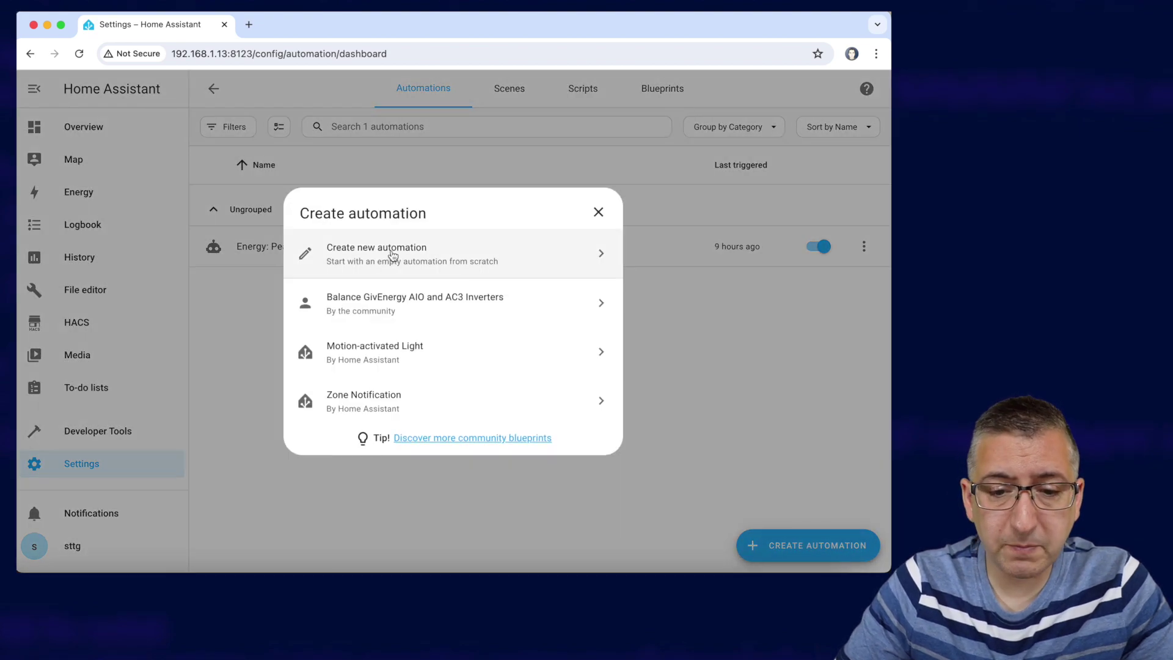
pyautogui.click(391, 254)
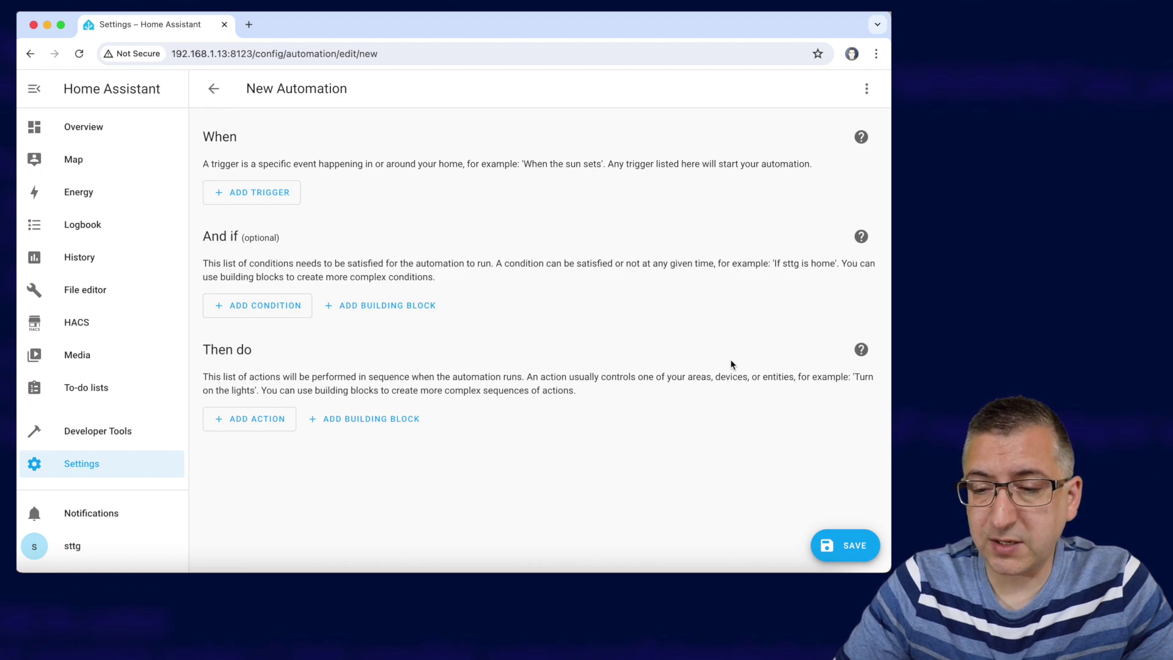
pyautogui.click(867, 89)
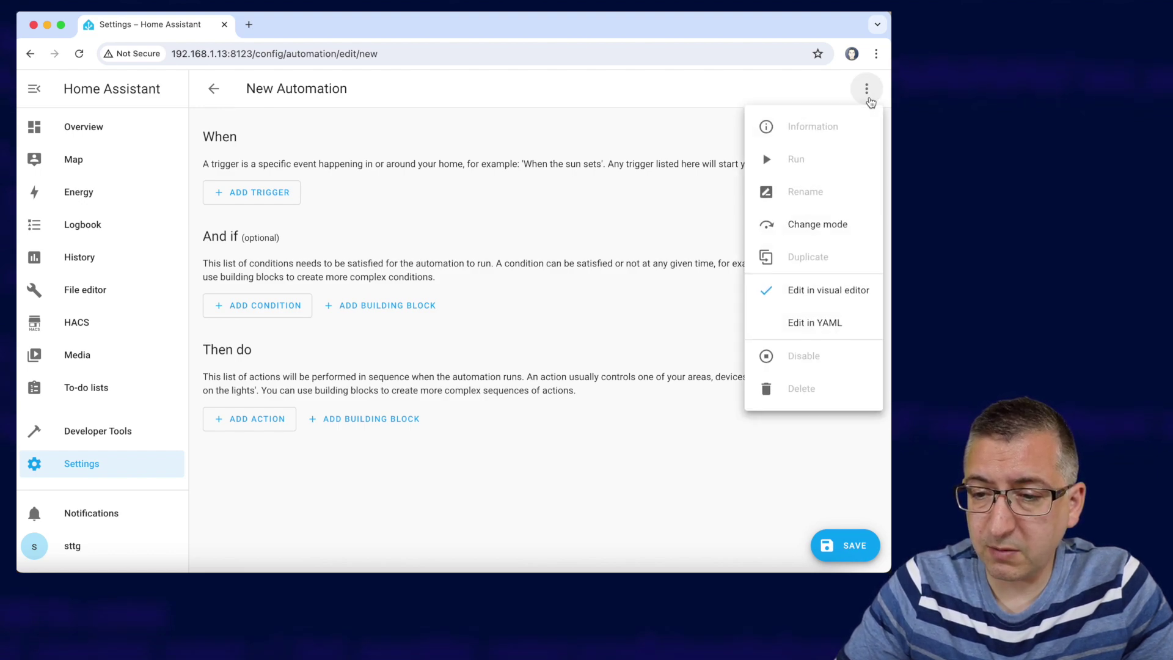
pyautogui.click(826, 324)
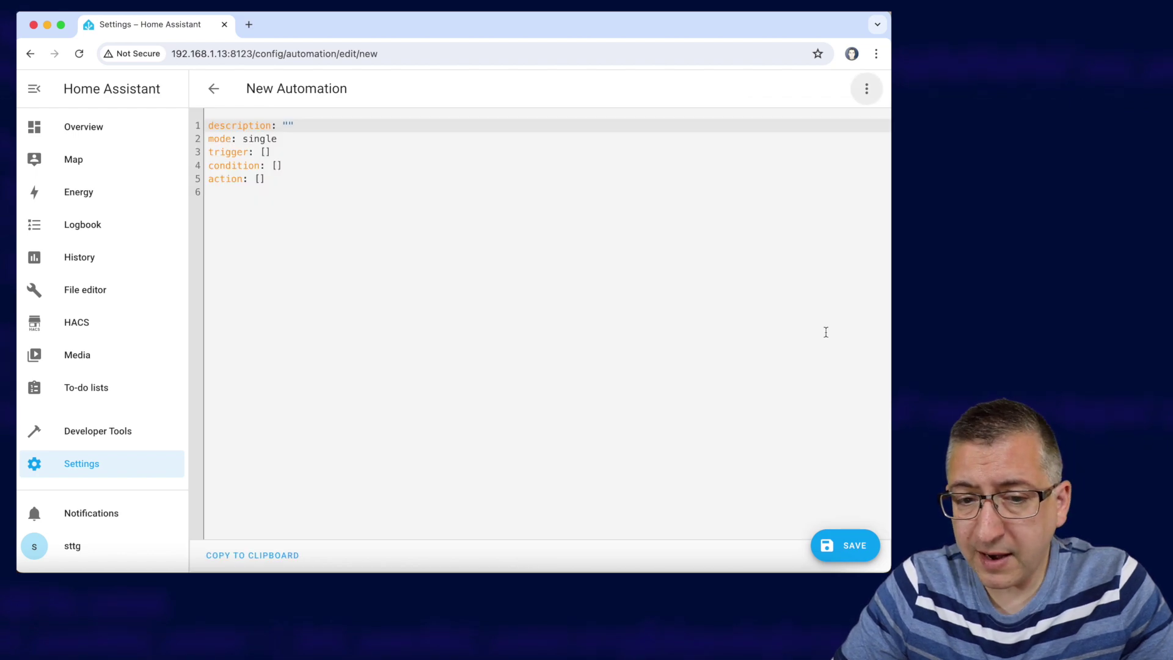
# Paste the prepared 17-line automation YAML from the text editor over the placeholder
pyautogui.press('super+Tab')
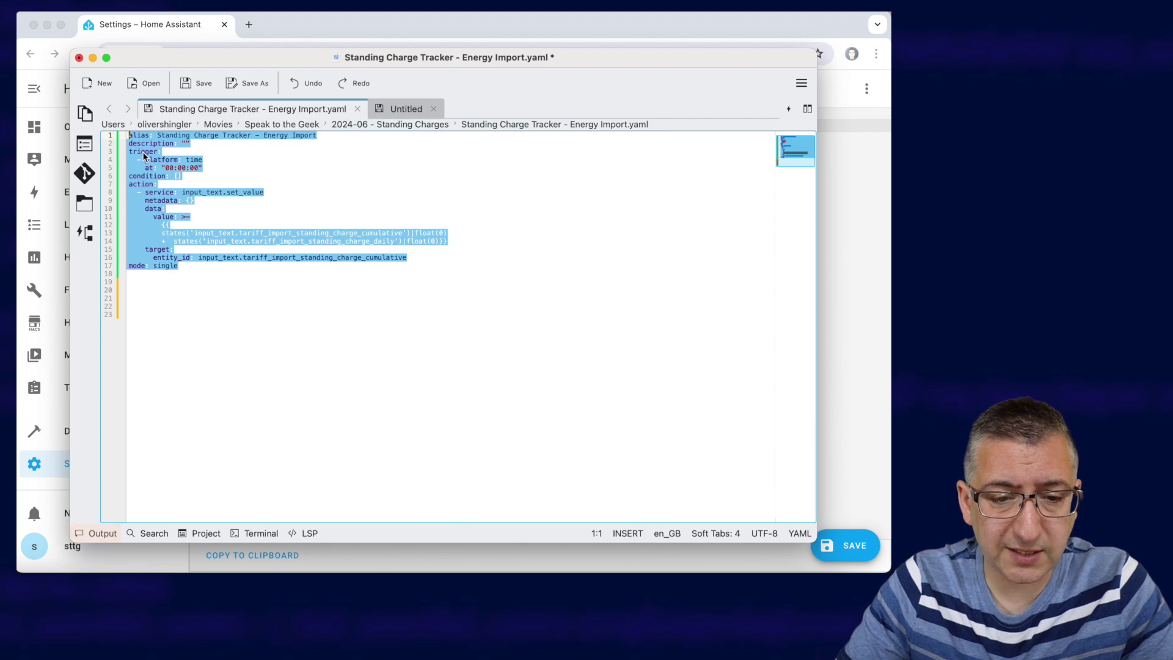
pyautogui.rightClick(144, 157)
pyautogui.click(171, 182)
pyautogui.click(350, 24)
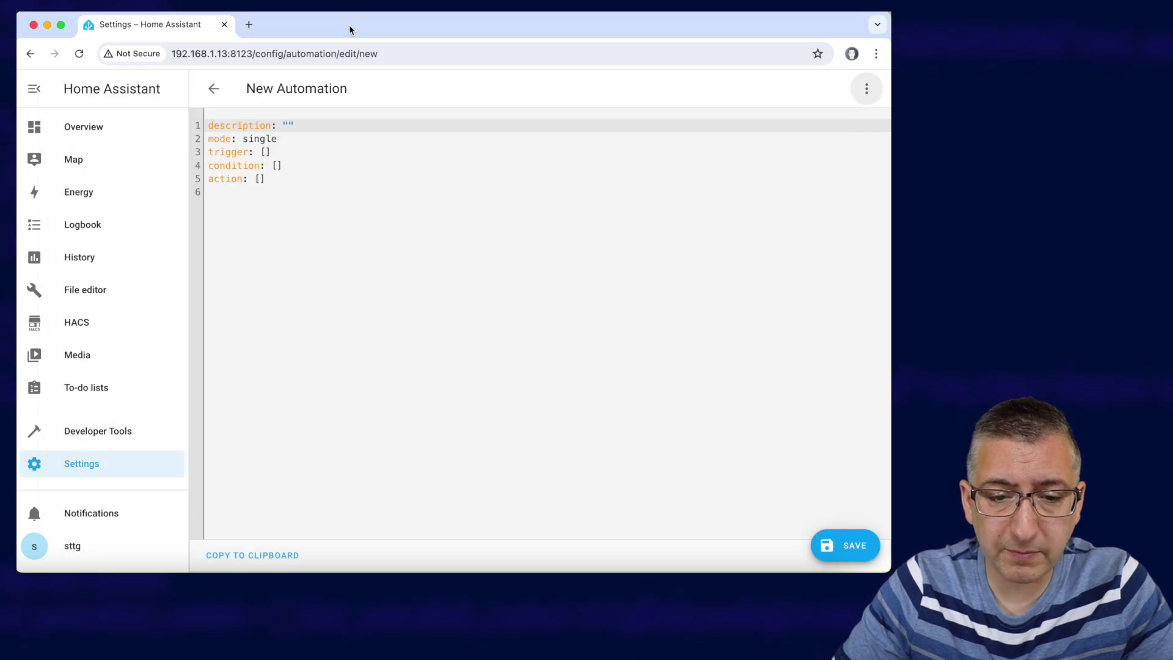
pyautogui.click(328, 243)
pyautogui.press('super+a')
pyautogui.press('super+v')
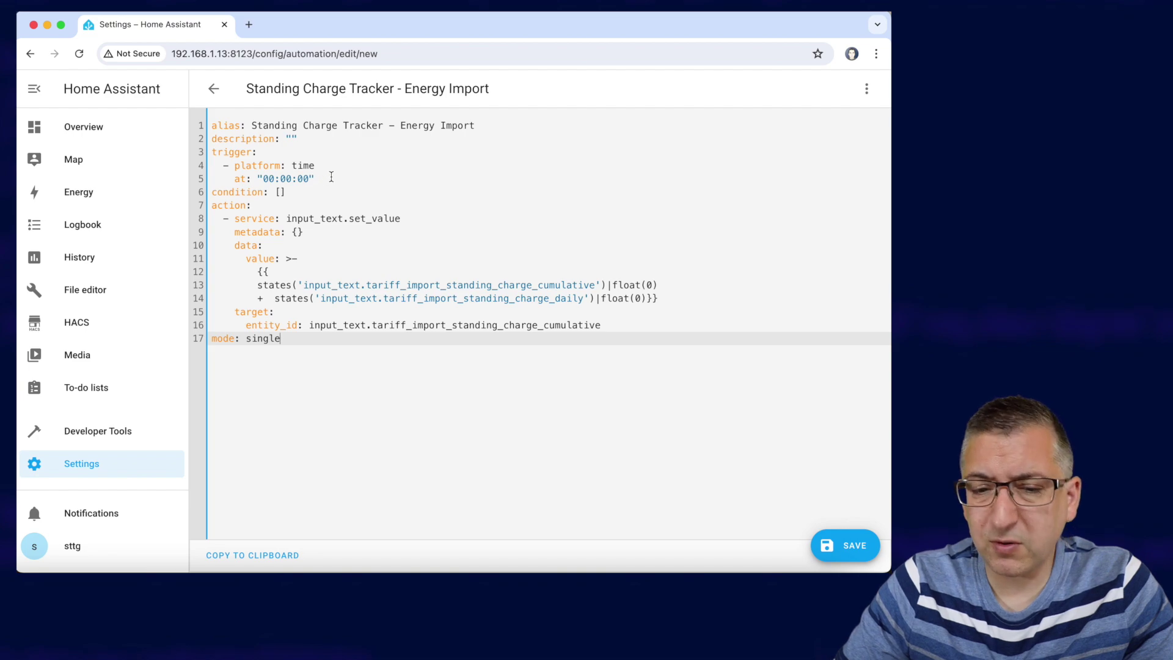
# Review the name, midnight trigger and daily and cumulative standing charge entities in the YAML
pyautogui.moveTo(351, 179); pyautogui.dragTo(171, 132)
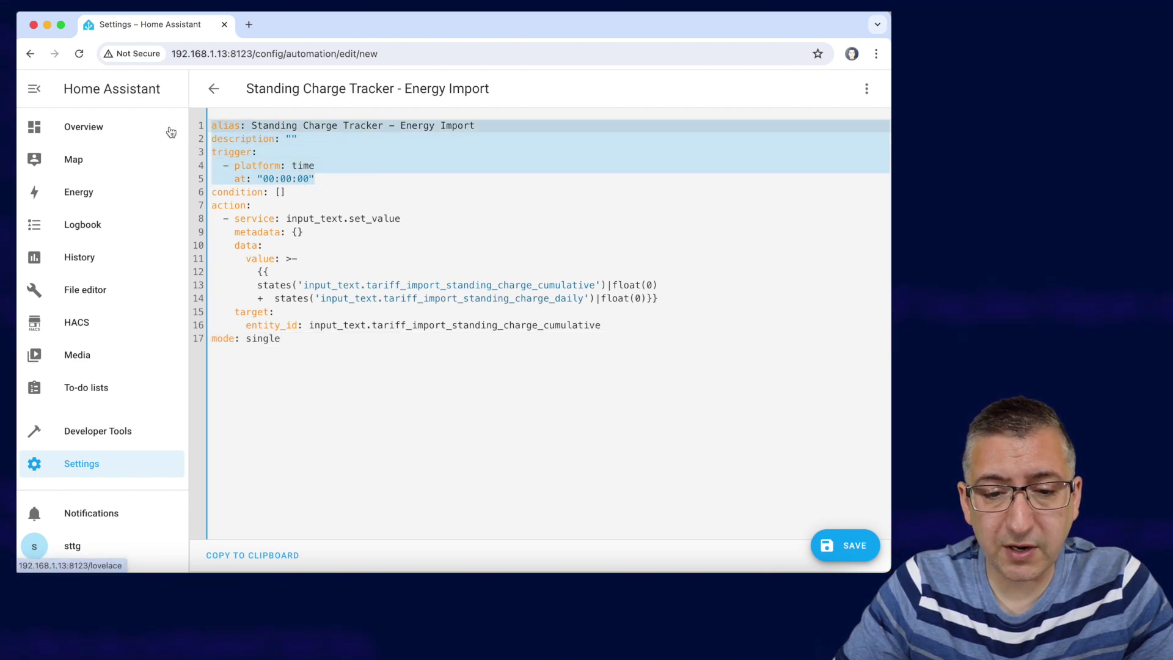
pyautogui.doubleClick(511, 298)
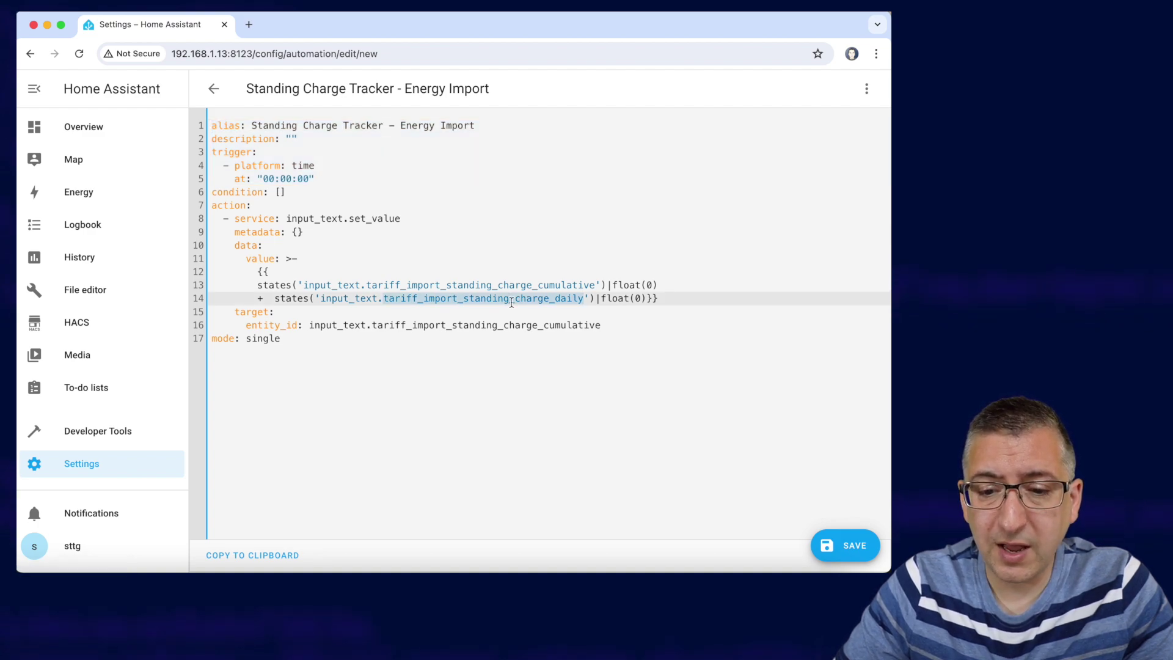
pyautogui.doubleClick(531, 284)
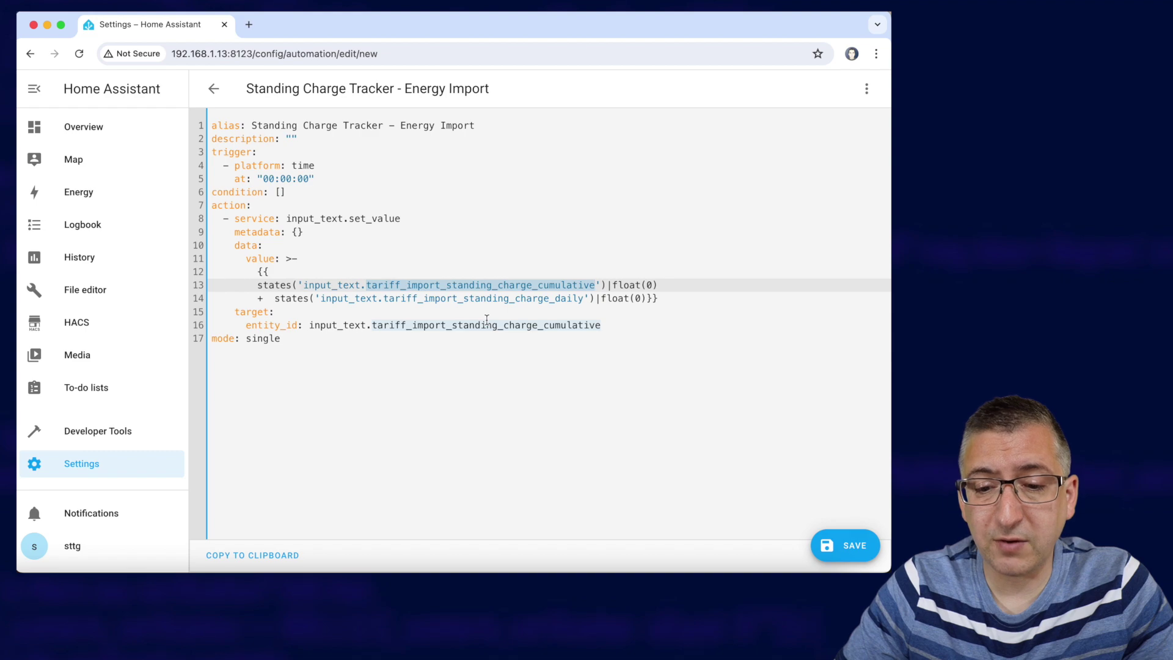
pyautogui.doubleClick(513, 299)
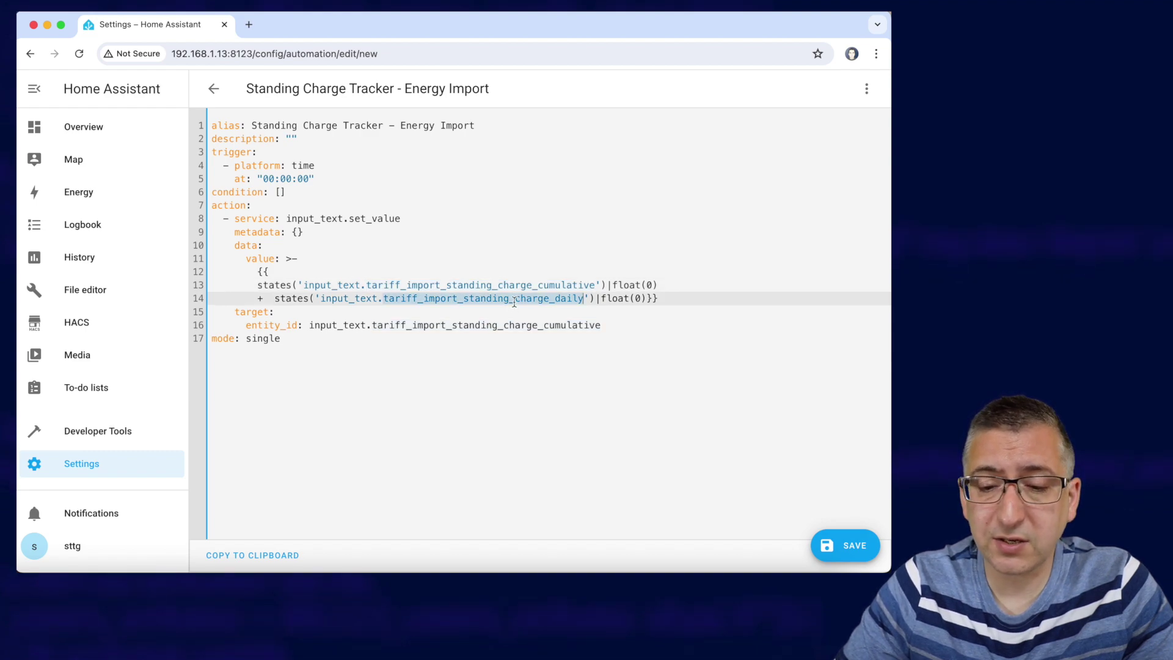
pyautogui.press('super+Down')
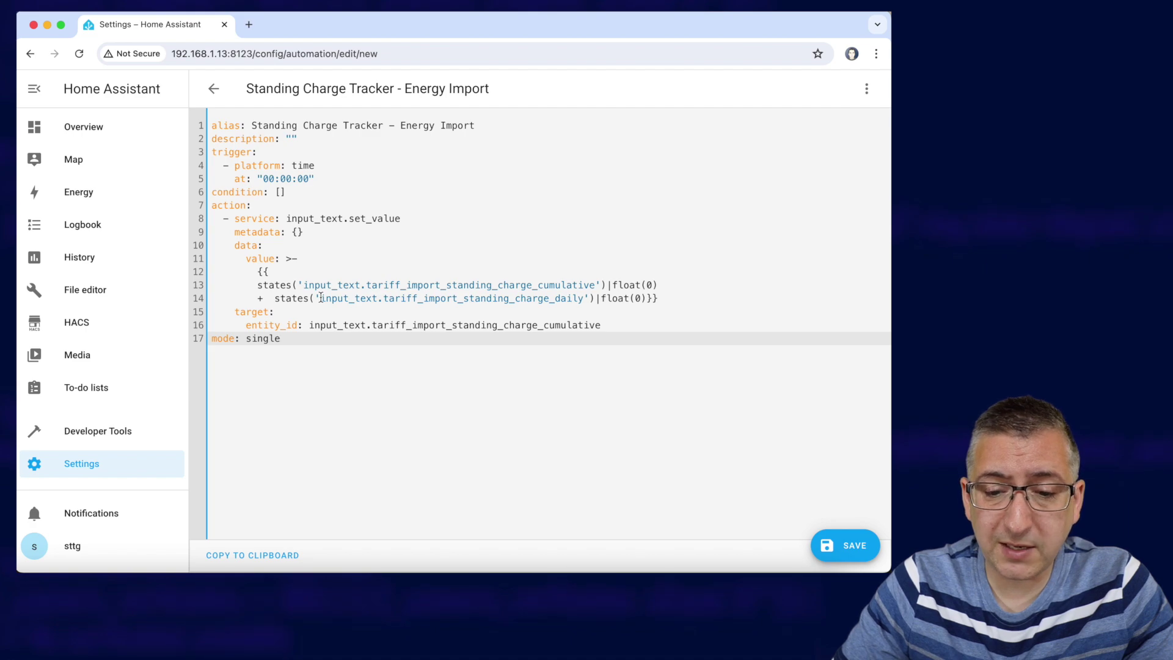
pyautogui.moveTo(321, 298); pyautogui.dragTo(585, 297)
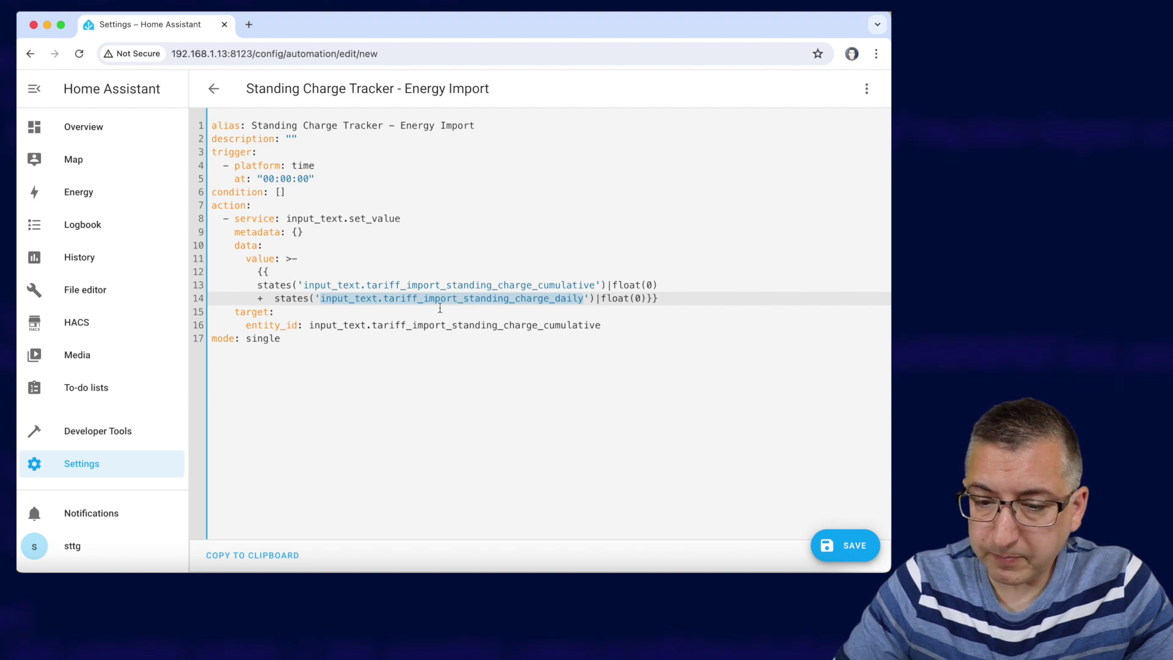
pyautogui.click(409, 338)
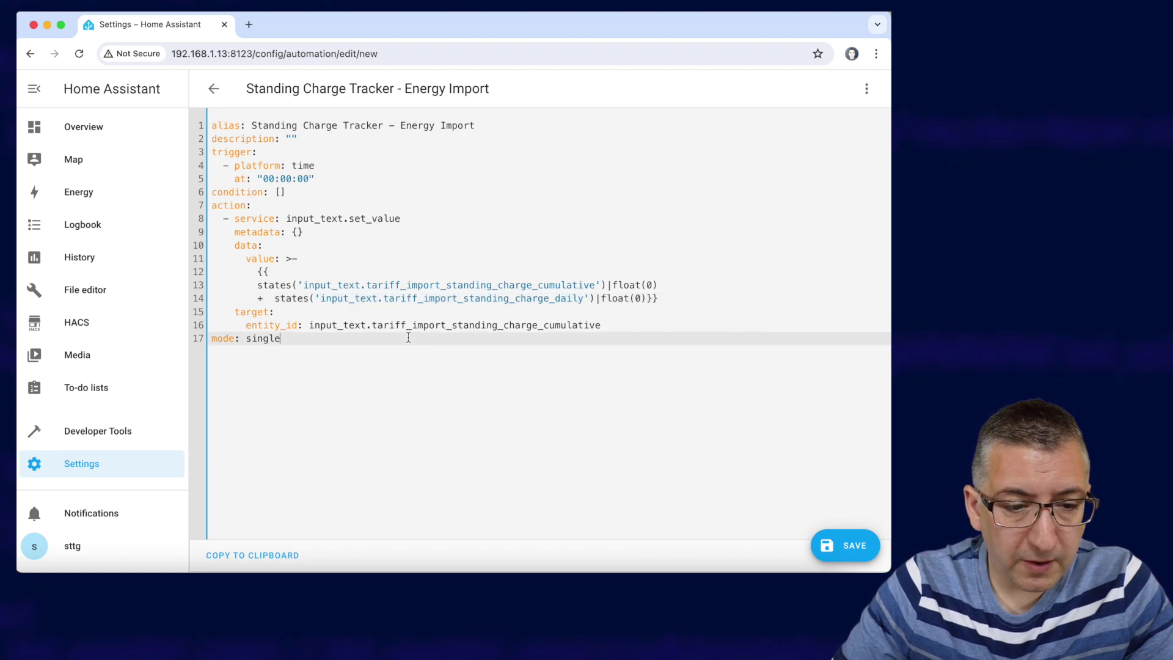
# Save the automation Standing Charge Tracker - Energy Import and return to the automations list
pyautogui.click(851, 553)
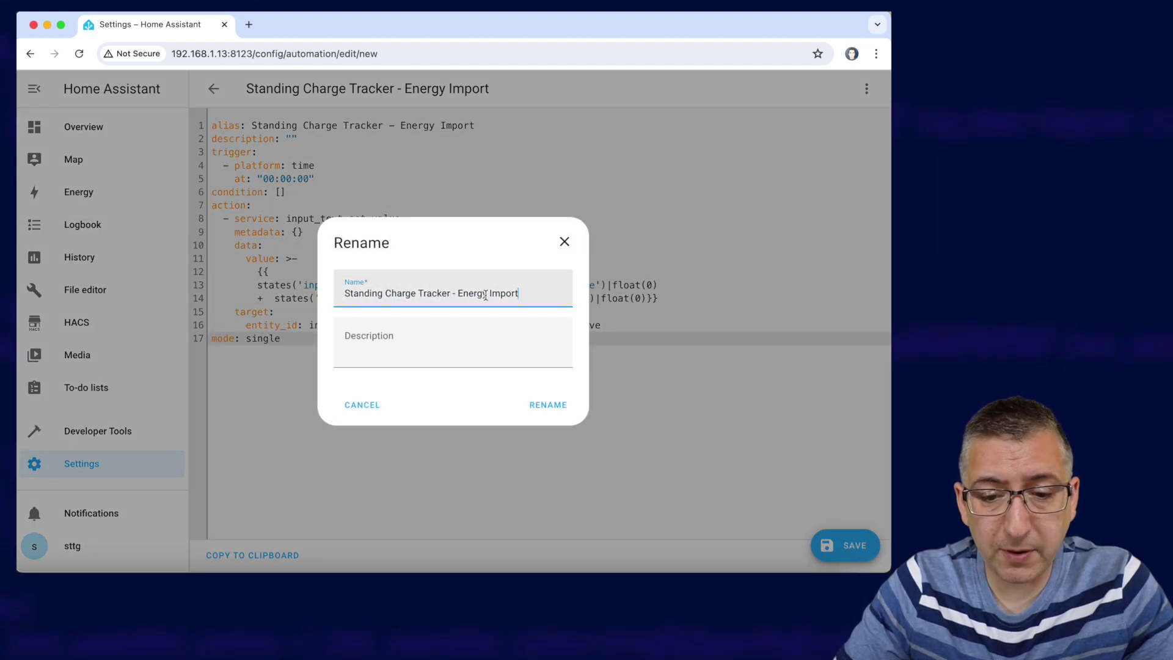
pyautogui.click(552, 406)
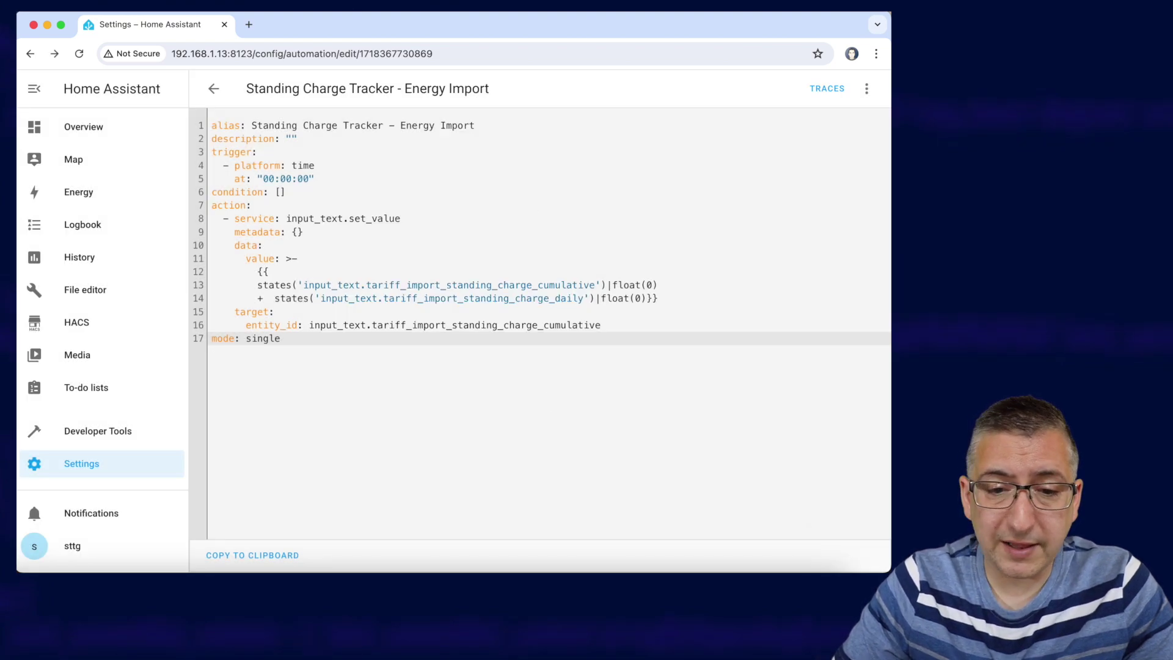
pyautogui.click(222, 95)
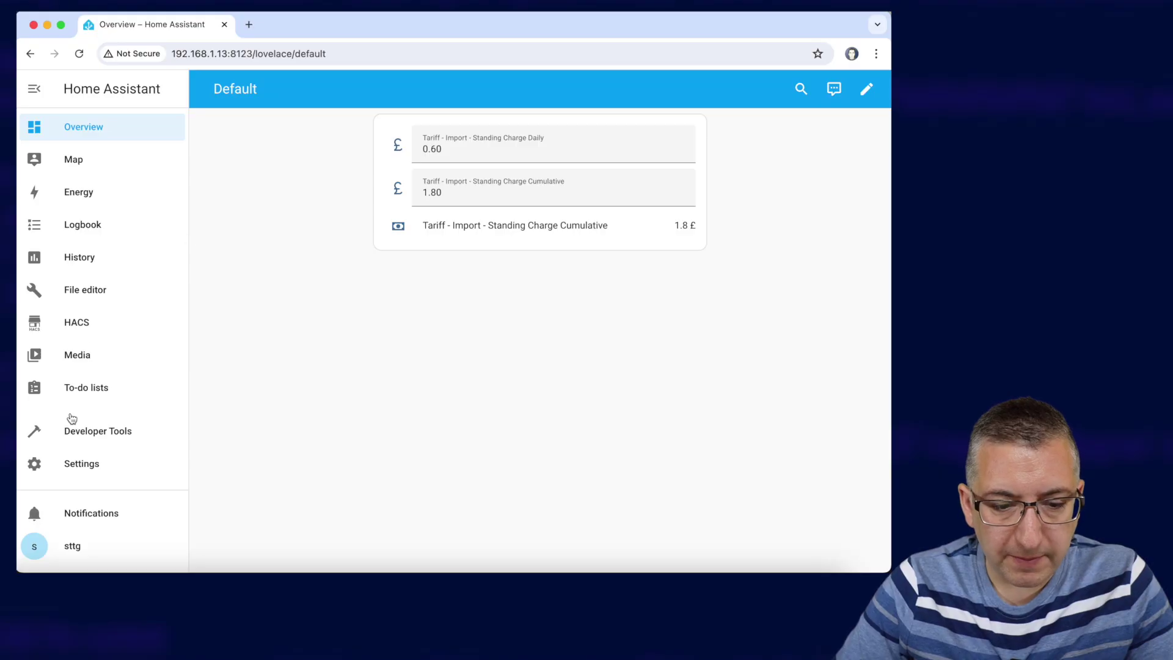
# Start a new template sensor helper from the Devices & services helpers list
pyautogui.click(76, 472)
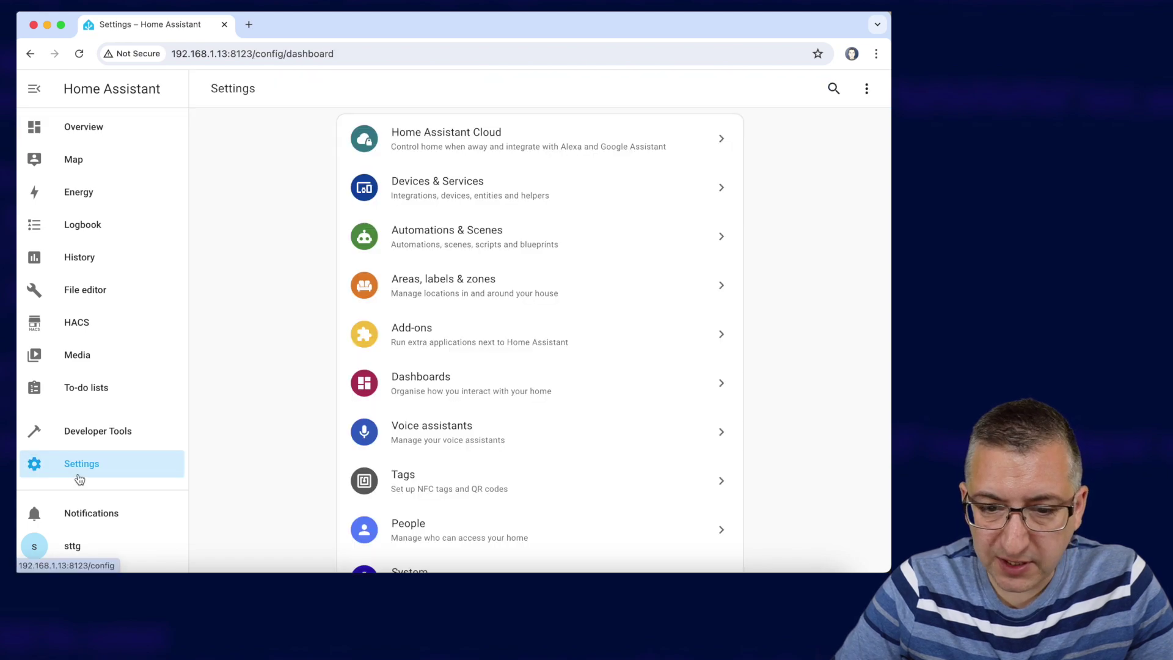
pyautogui.click(439, 196)
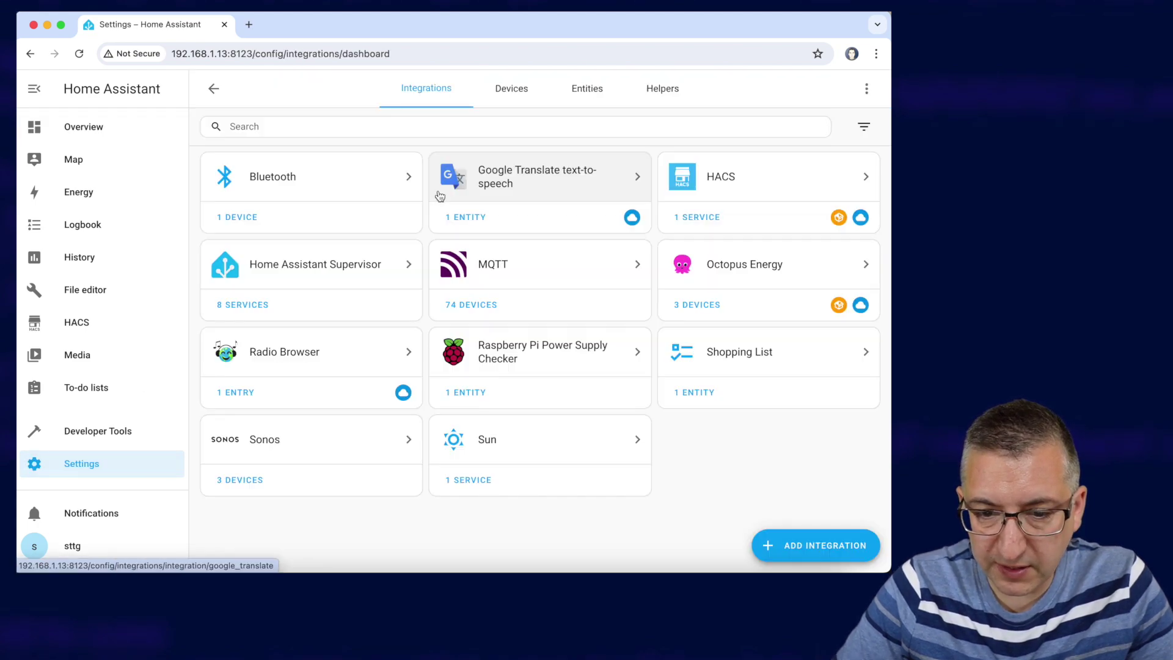
pyautogui.click(656, 87)
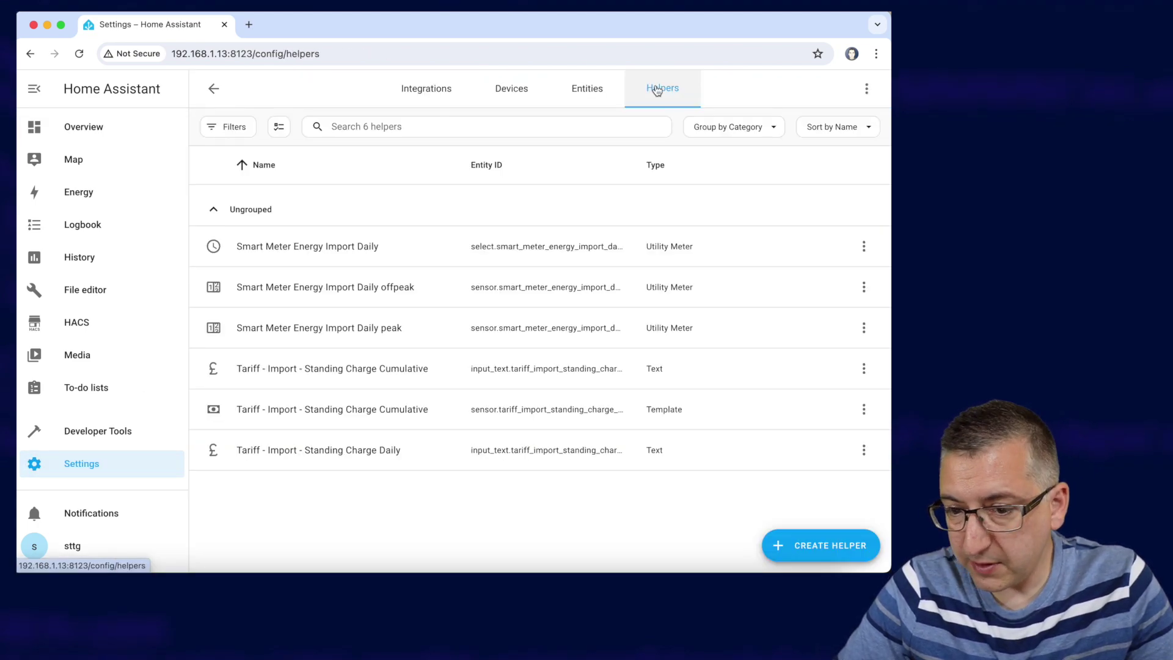
pyautogui.click(847, 548)
pyautogui.scroll(-3, 365, 385)
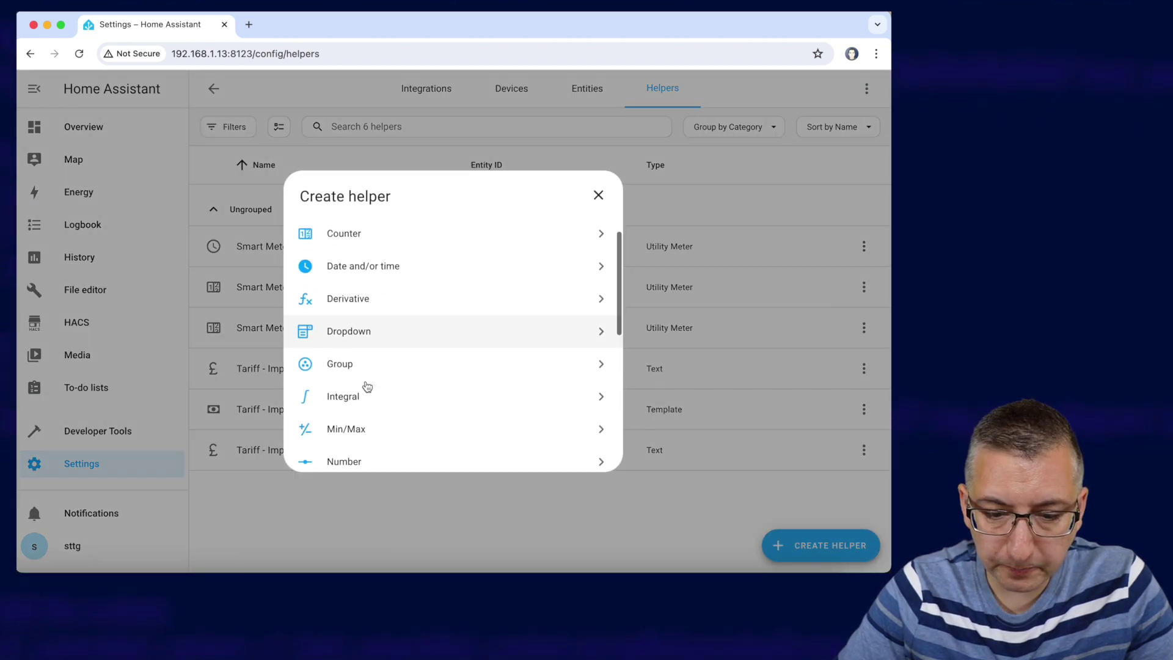
pyautogui.scroll(-2, 366, 386)
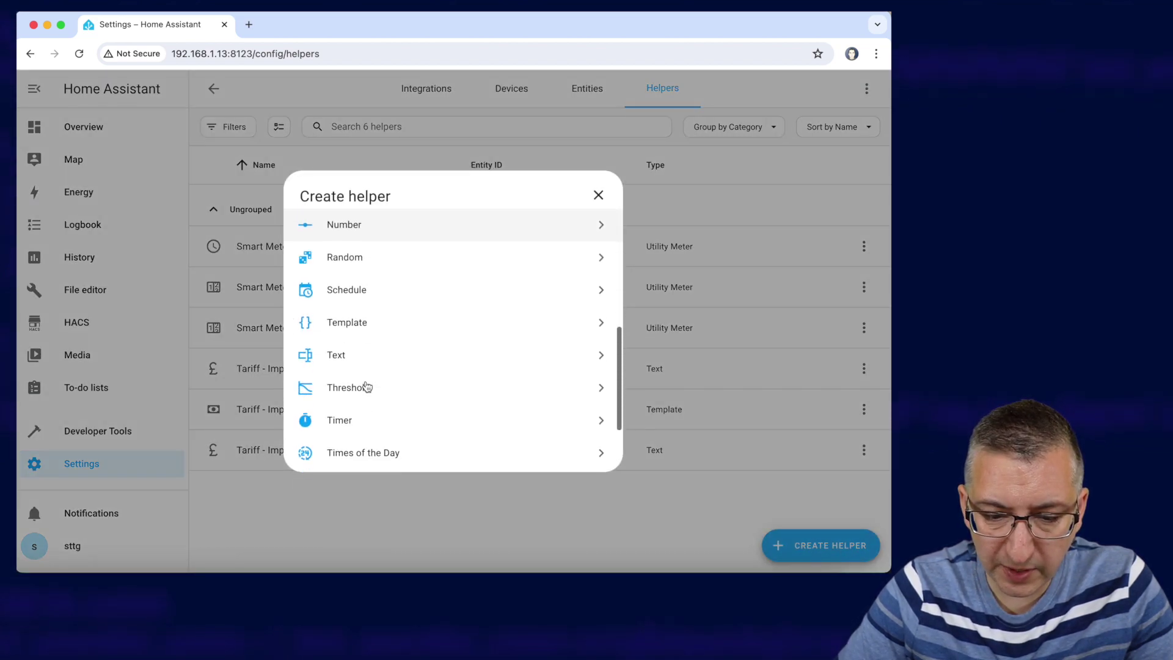
pyautogui.click(352, 330)
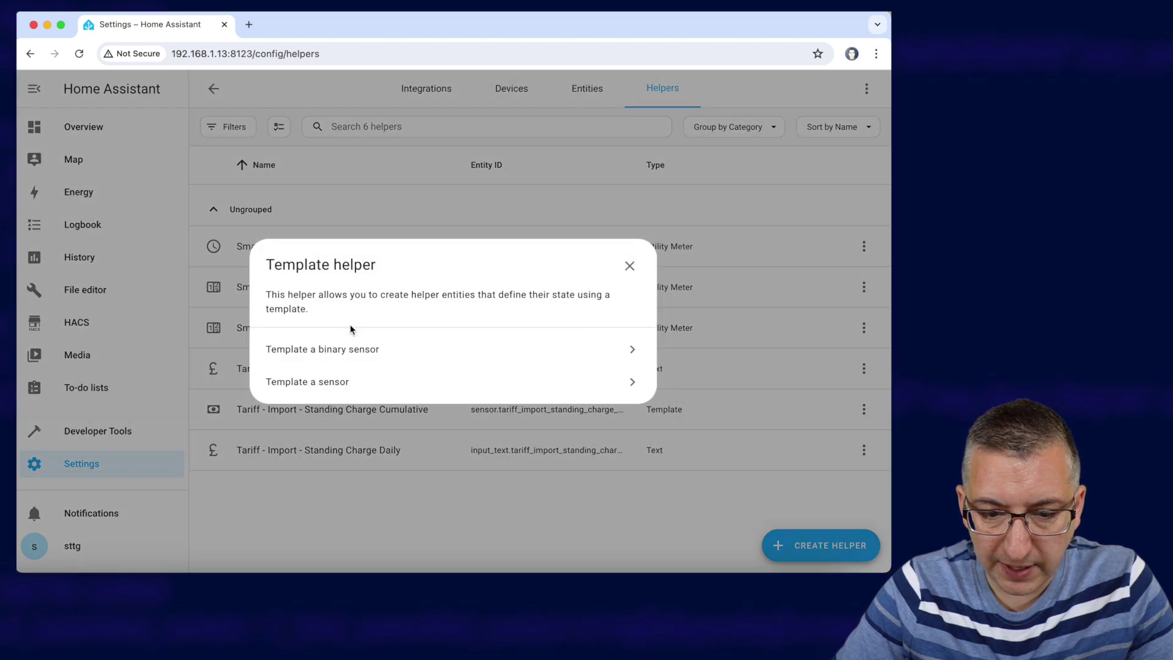
pyautogui.click(311, 388)
# Name the sensor Standing Charge - Electricity with state template {{ 0 }}
pyautogui.click(320, 159)
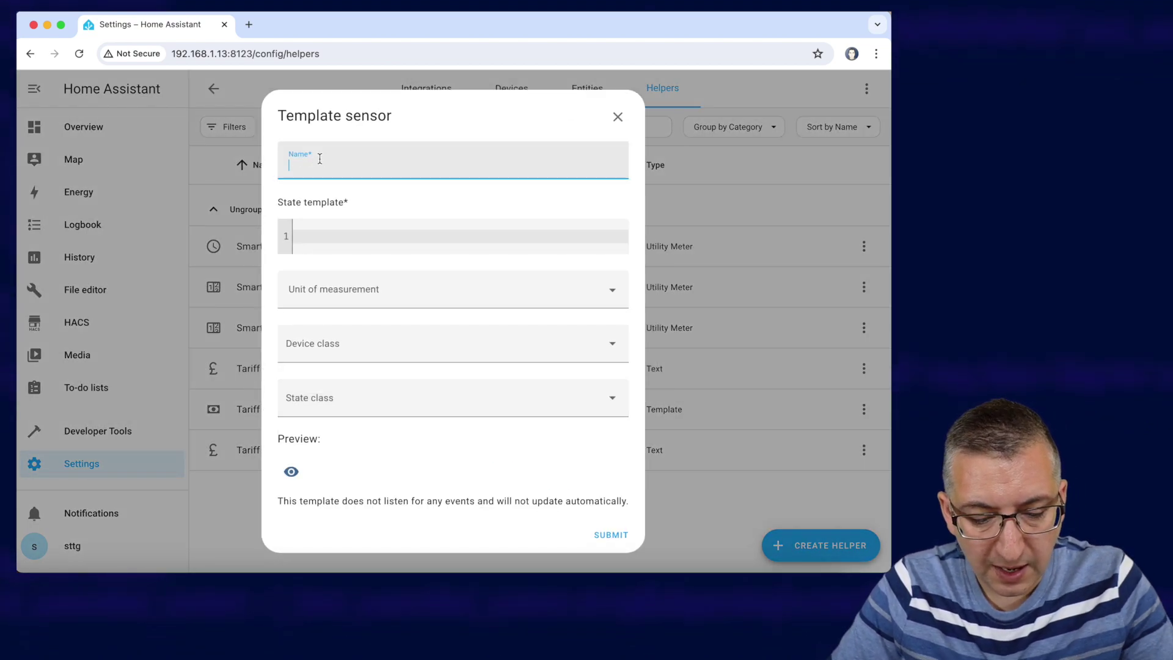
pyautogui.write('Standing Charge - Electricity')
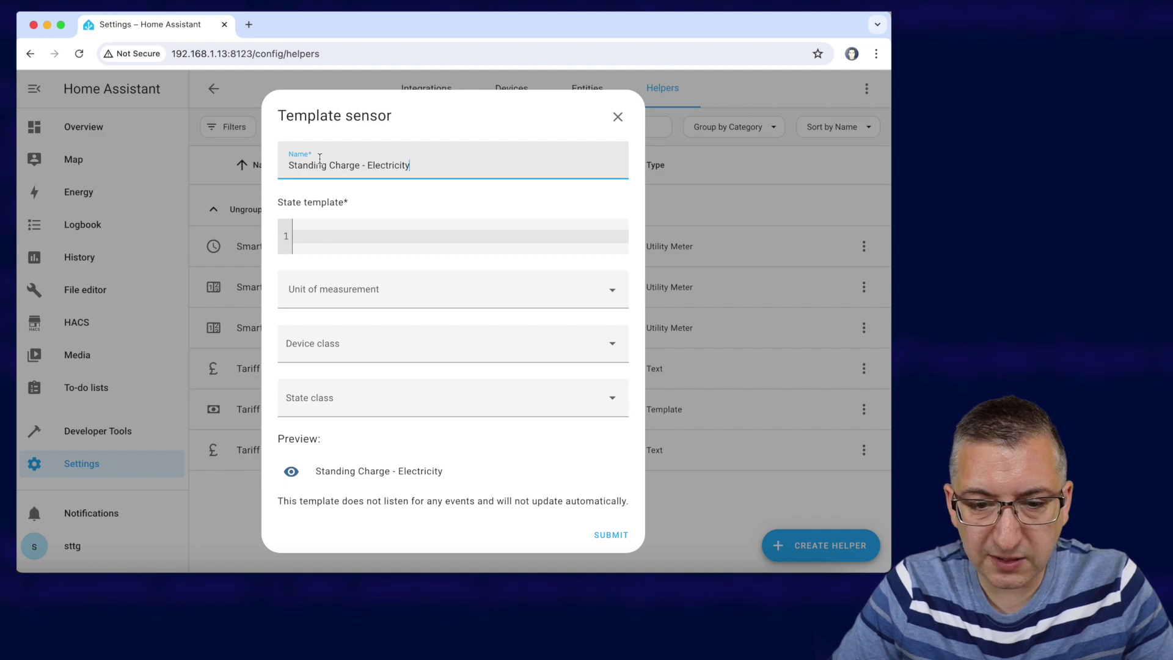
pyautogui.click(352, 232)
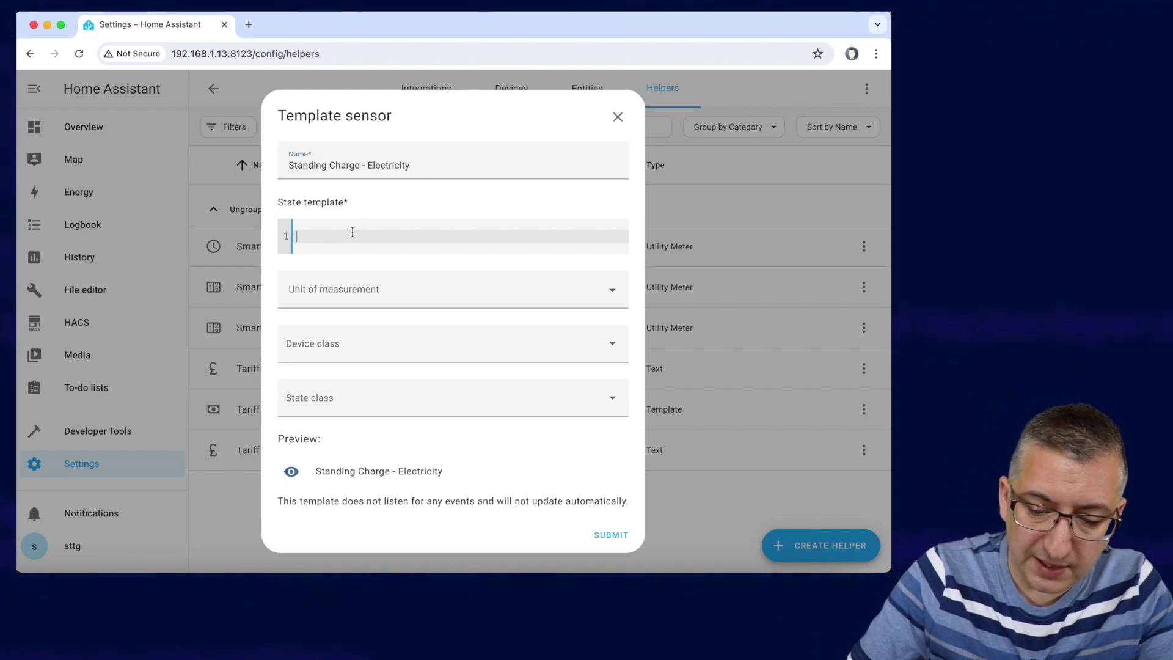
pyautogui.write('{{')
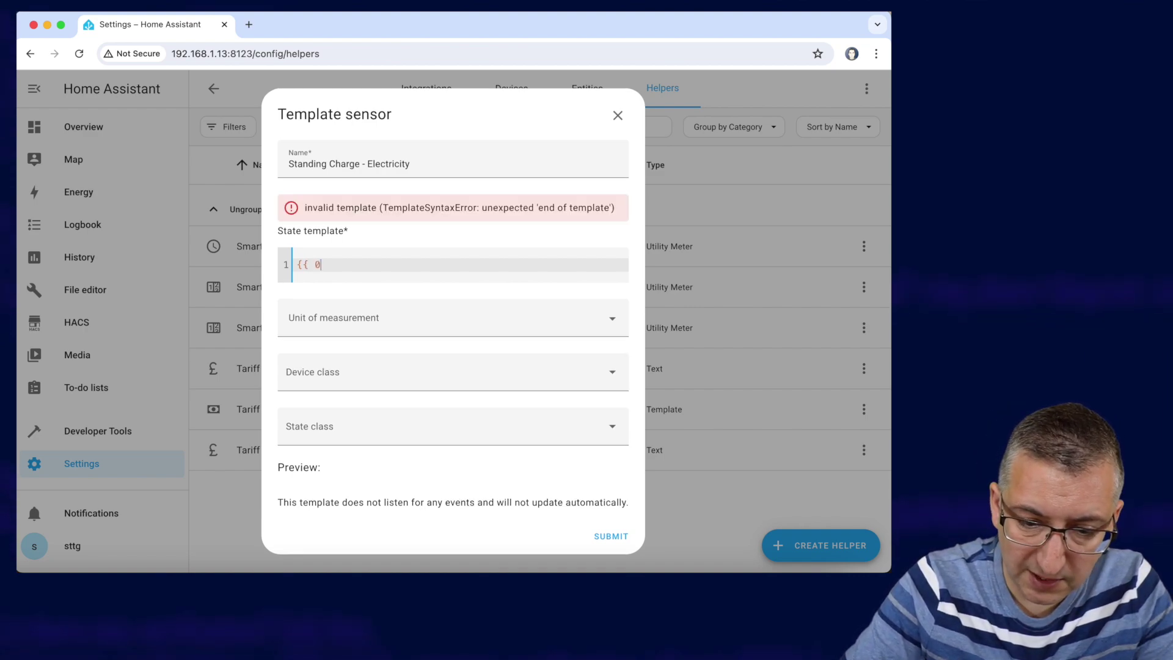
pyautogui.write(' 0 }')
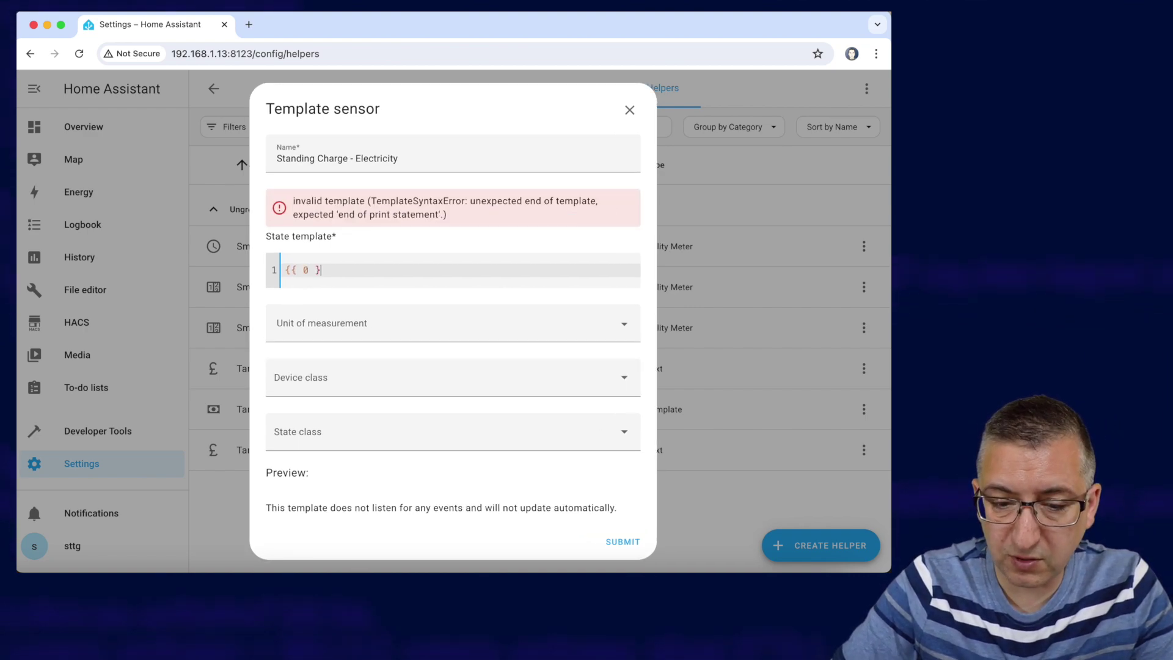
pyautogui.write('}')
# Set unit kWh, device class Energy and state class Total, check the 0 kWh preview, and create it
pyautogui.click(321, 291)
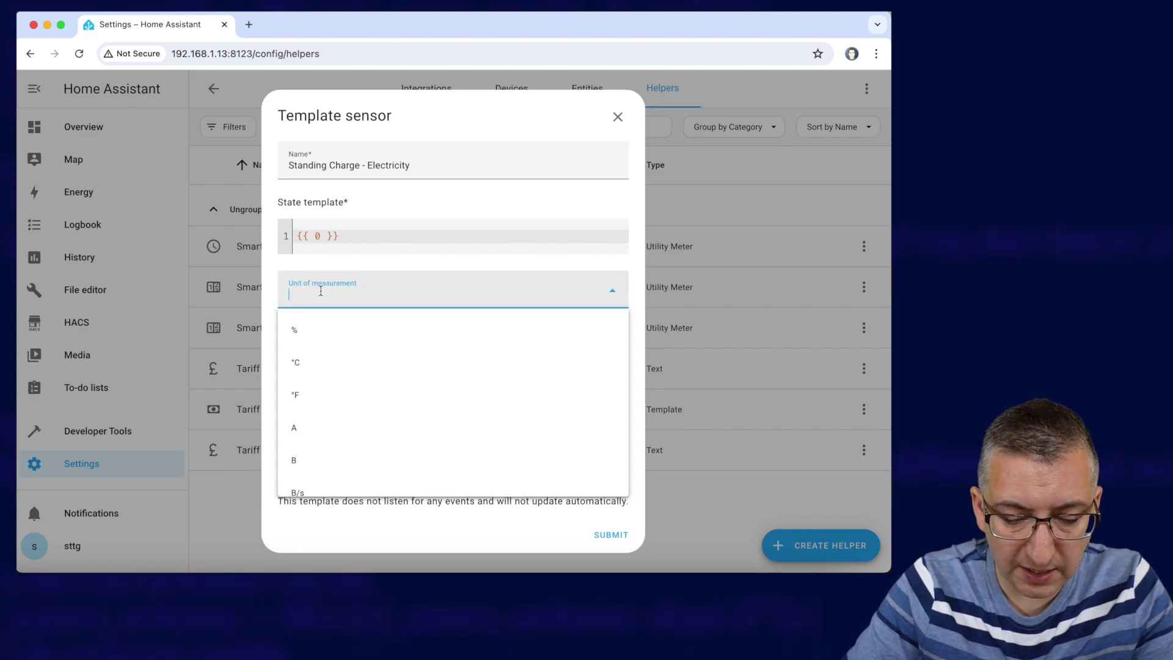
pyautogui.write('kWh')
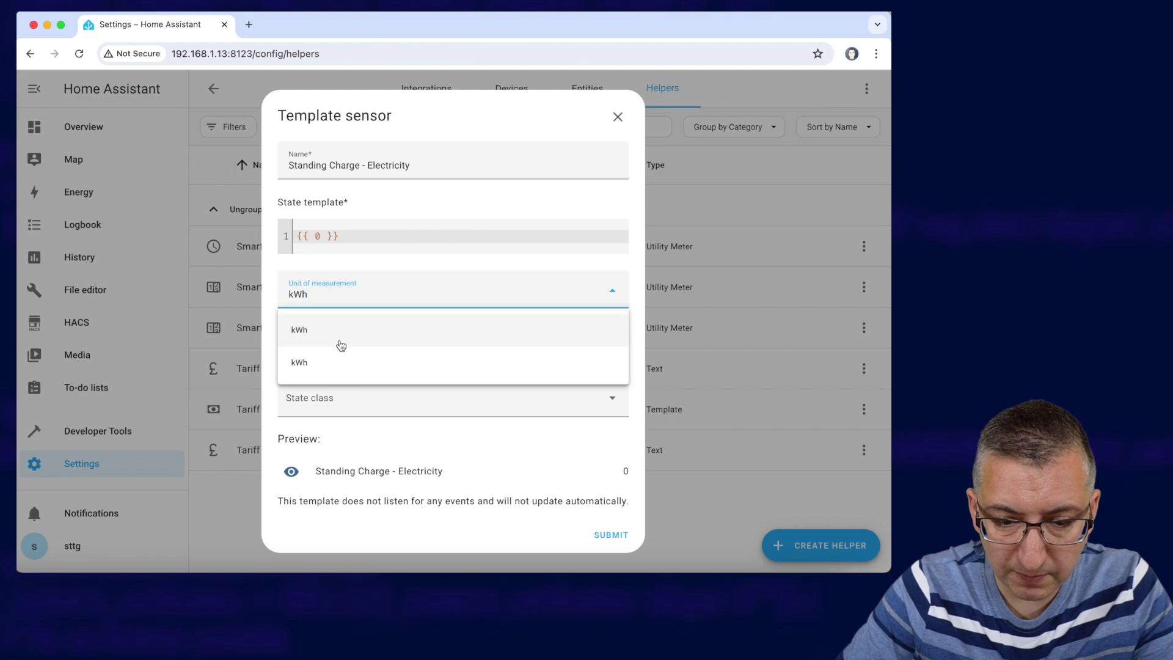
pyautogui.click(341, 346)
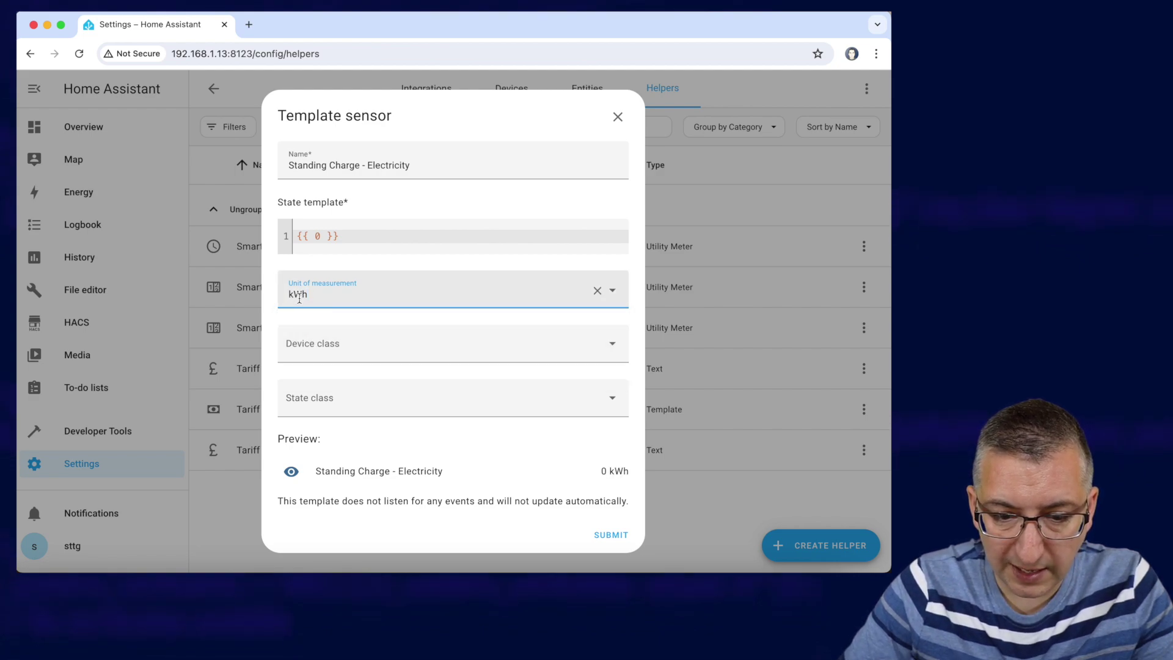
pyautogui.click(316, 346)
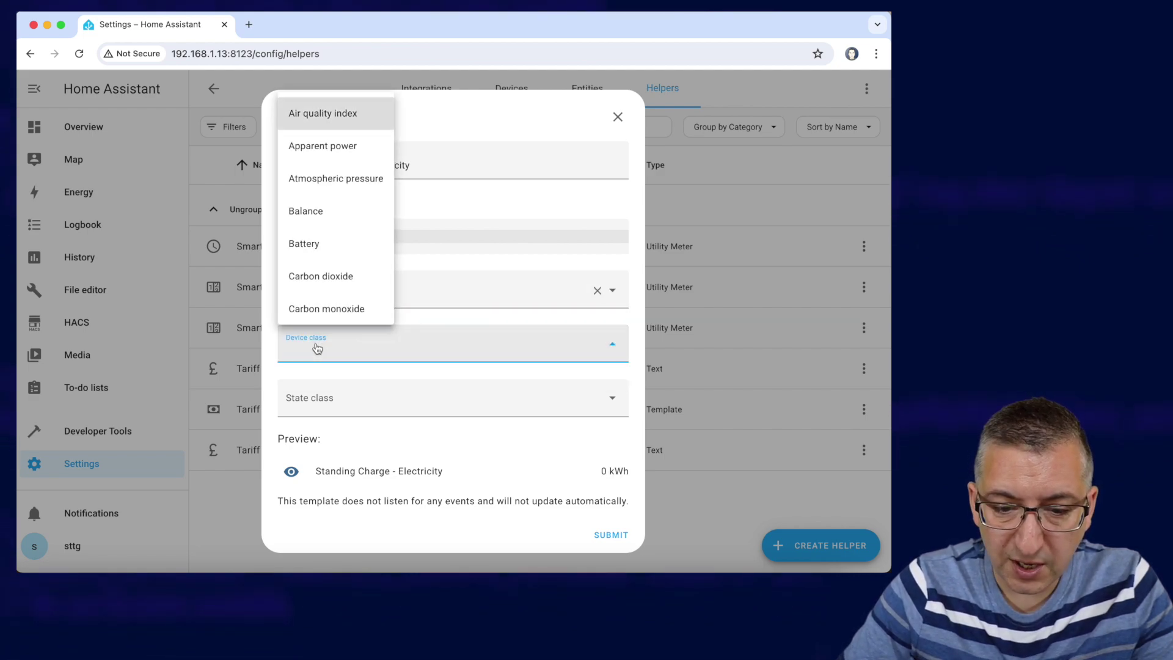
pyautogui.press('e')
pyautogui.click(315, 220)
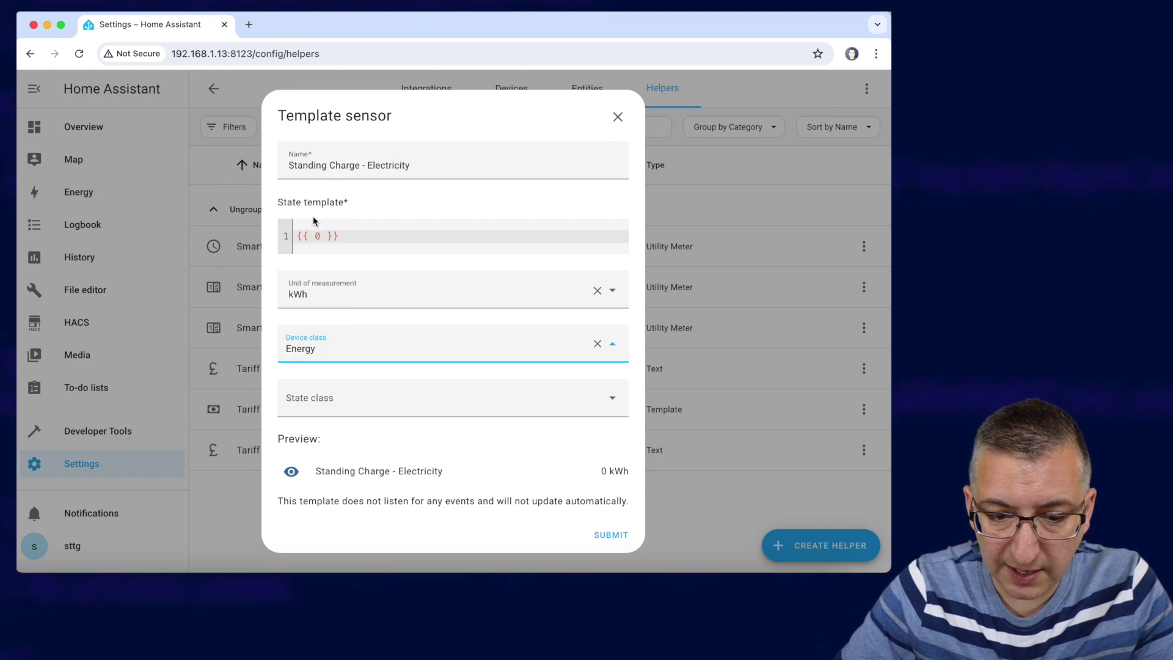
pyautogui.click(332, 407)
pyautogui.click(322, 471)
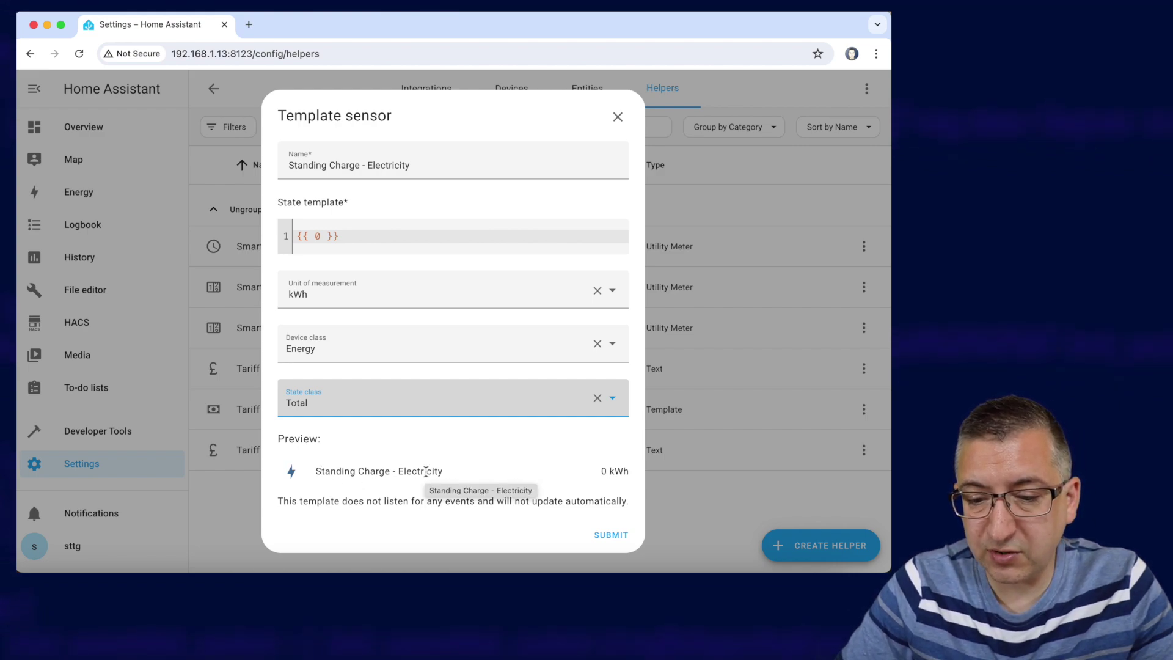
pyautogui.click(604, 469)
pyautogui.moveTo(602, 469); pyautogui.dragTo(632, 472)
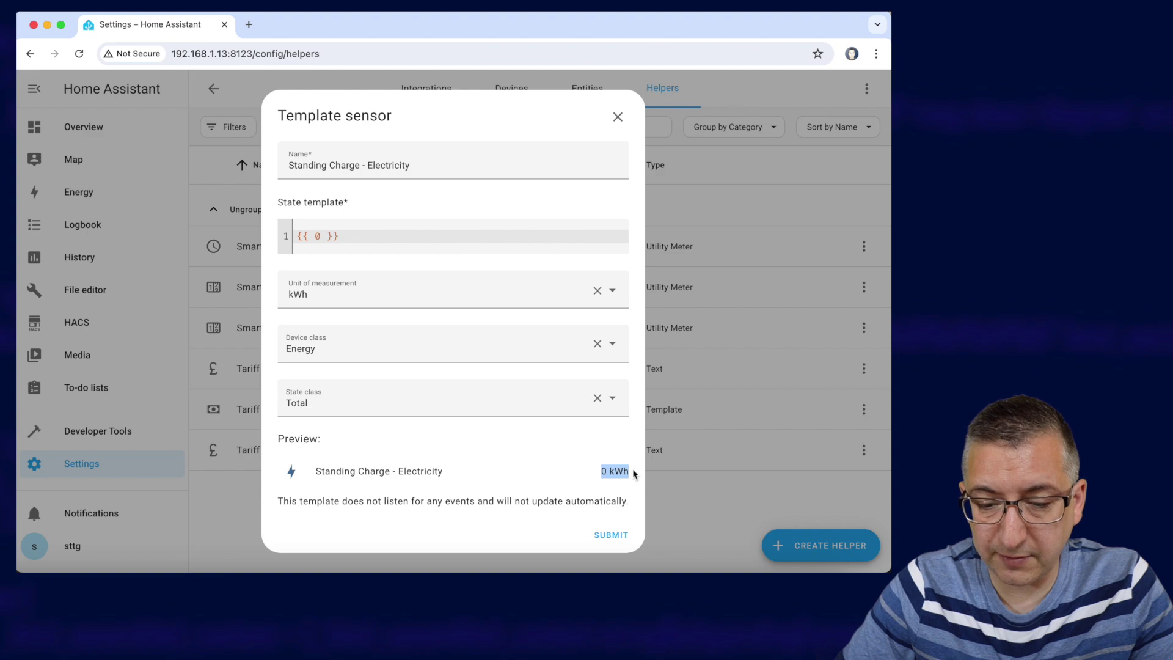
pyautogui.click(616, 536)
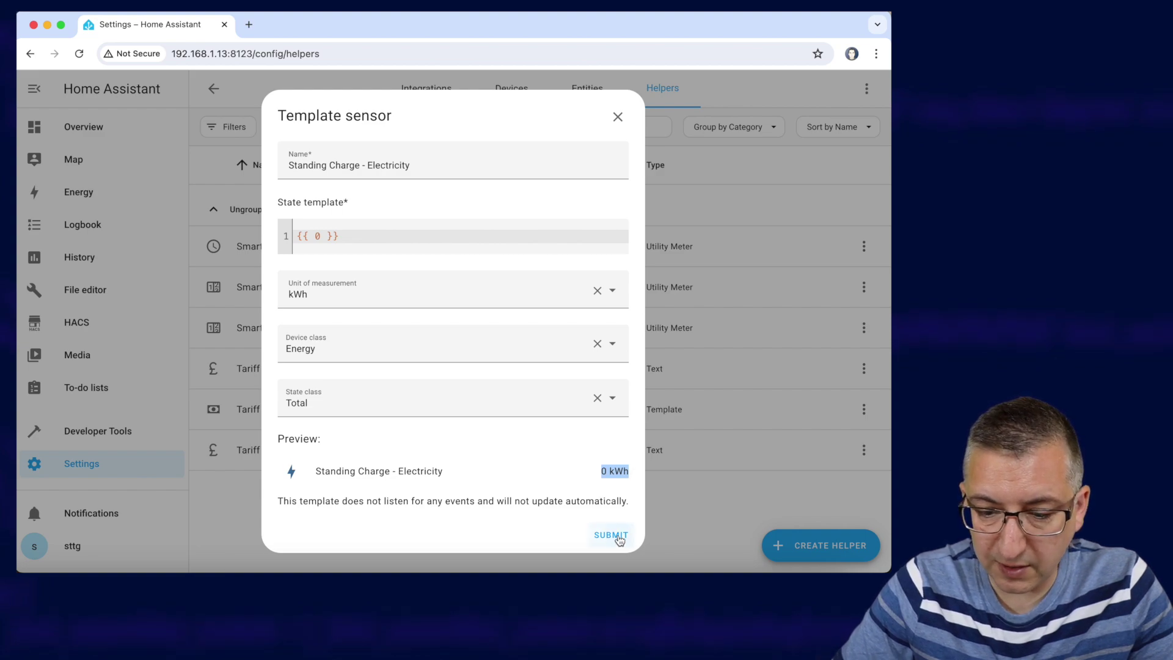
pyautogui.click(573, 360)
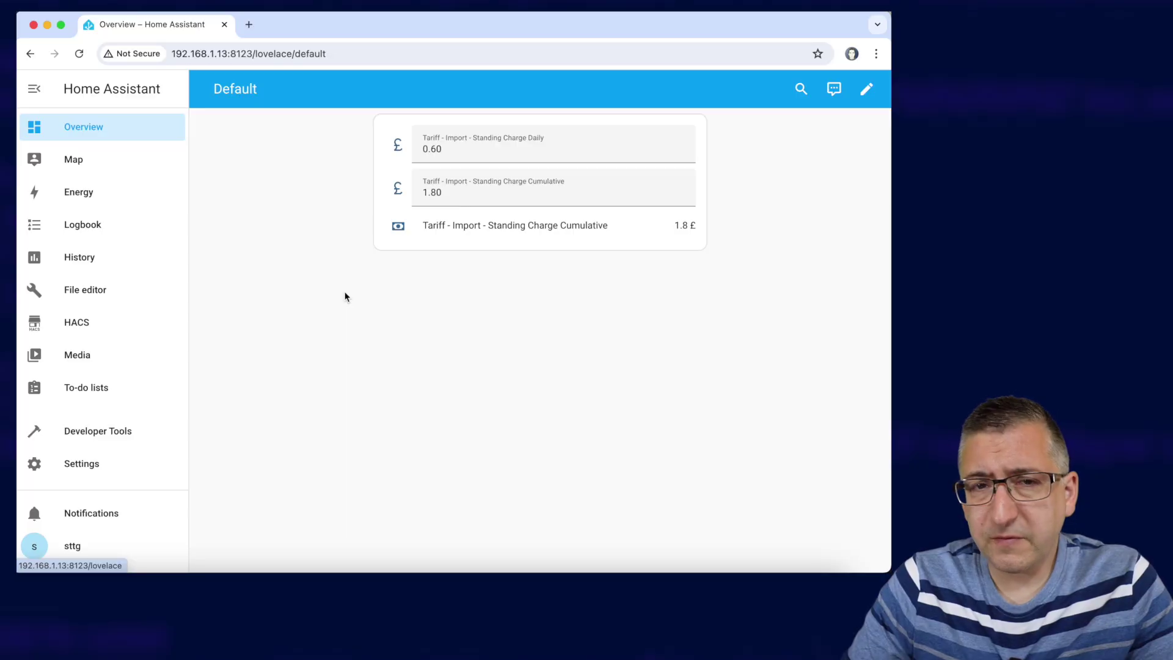
# Open the Energy dashboard configuration from Settings > Dashboards
pyautogui.click(95, 466)
pyautogui.click(471, 381)
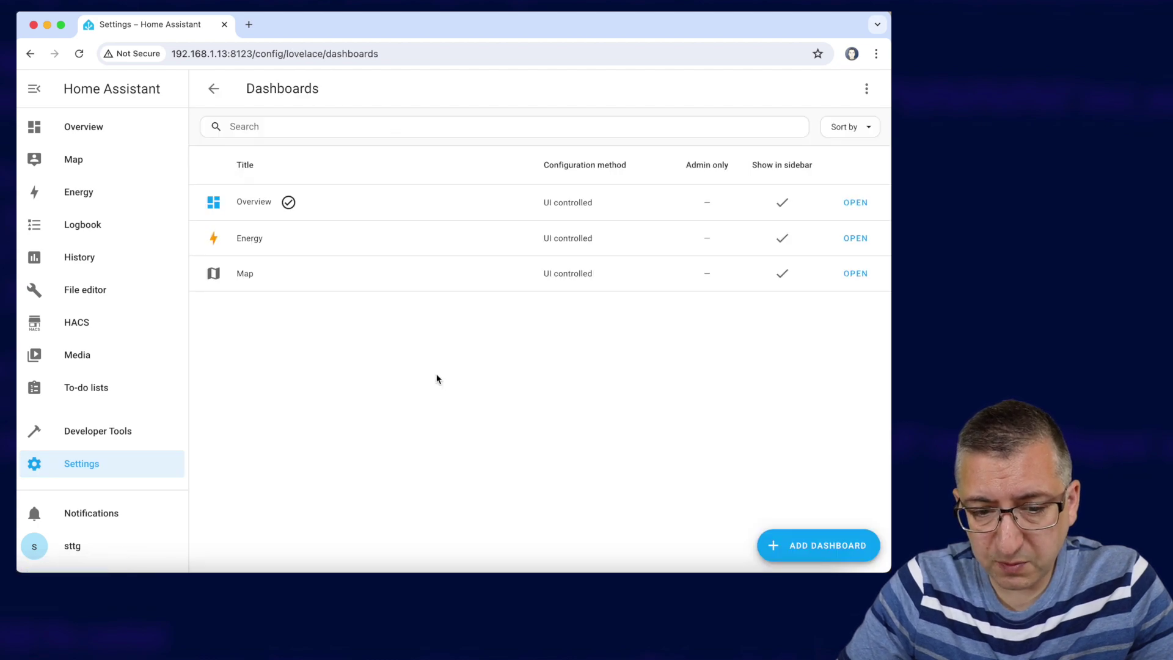
pyautogui.click(274, 244)
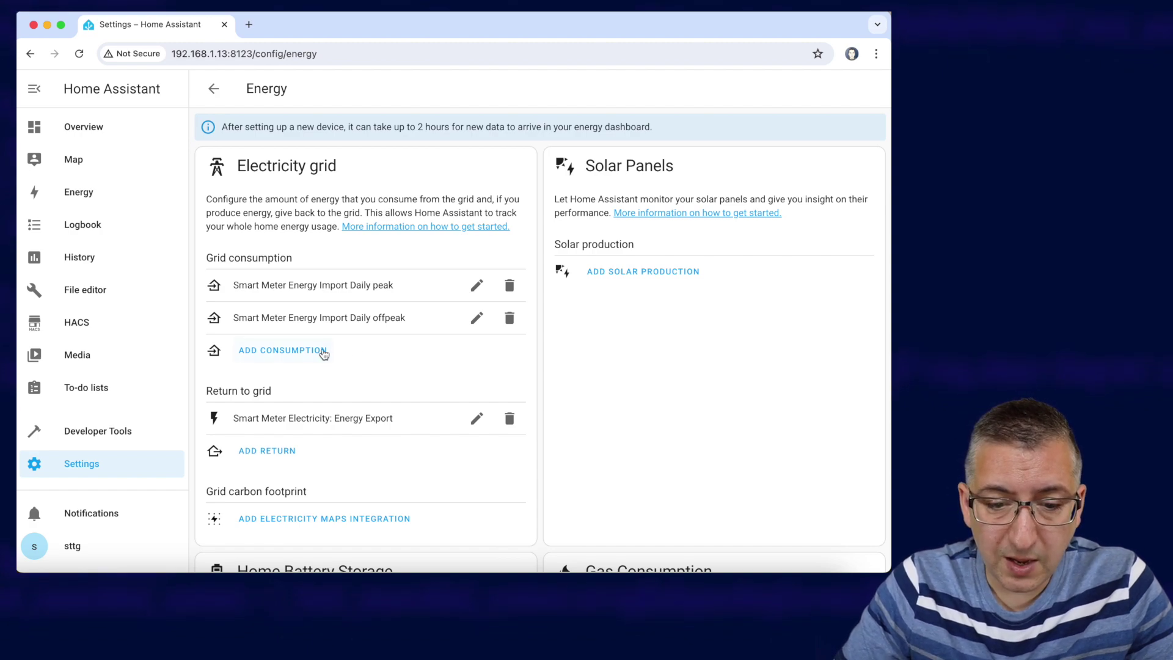
# Add Standing Charge - Electricity as a grid consumption source, with total costs from the tariff cumulative entity
pyautogui.click(292, 355)
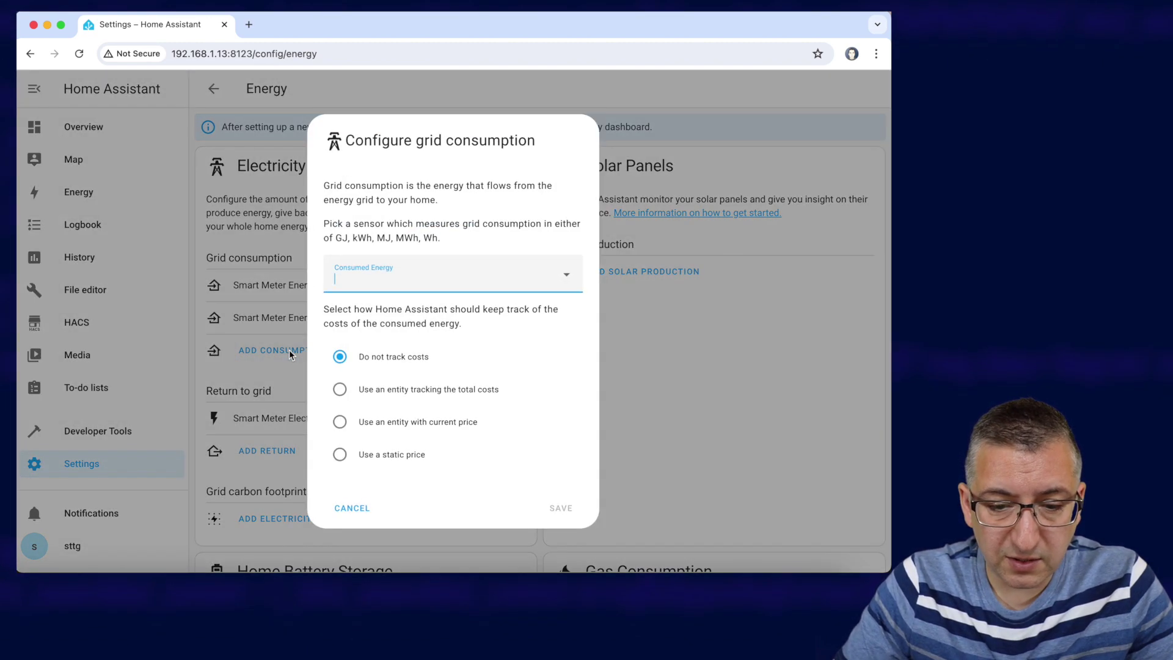
pyautogui.click(419, 277)
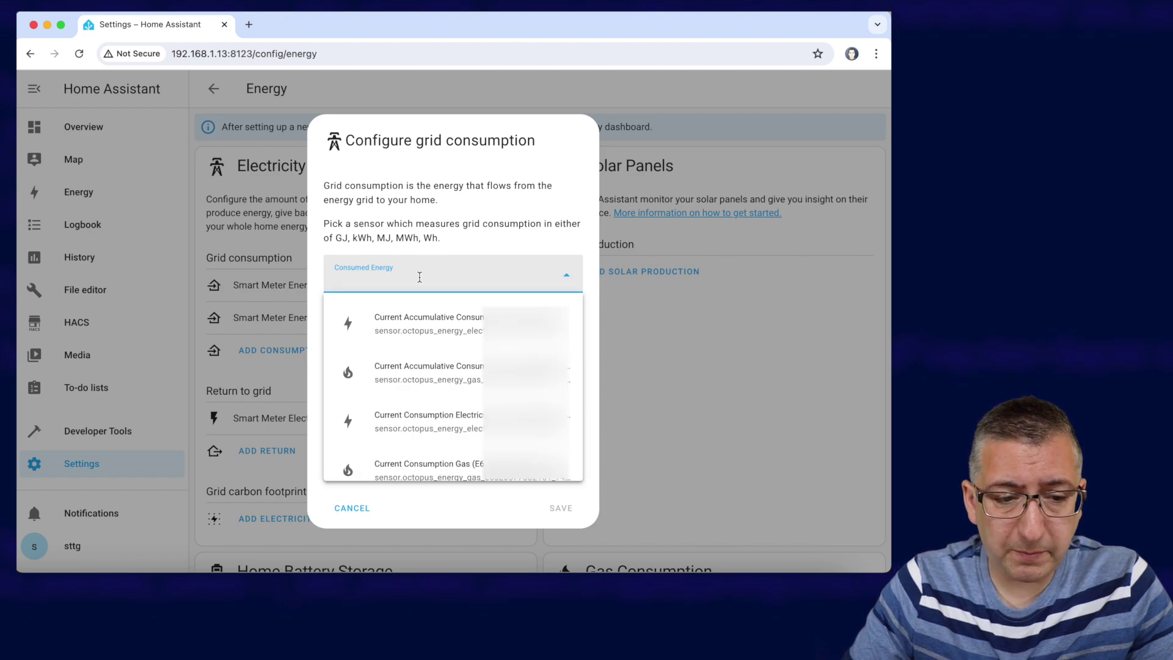
pyautogui.write('standin')
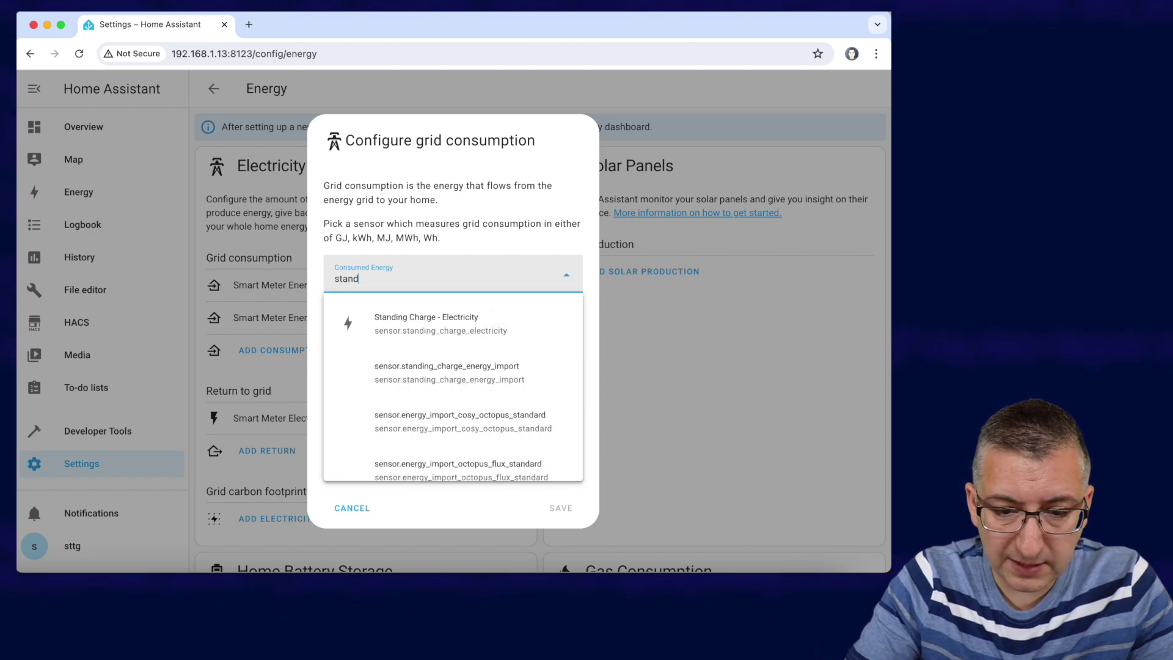
pyautogui.click(463, 327)
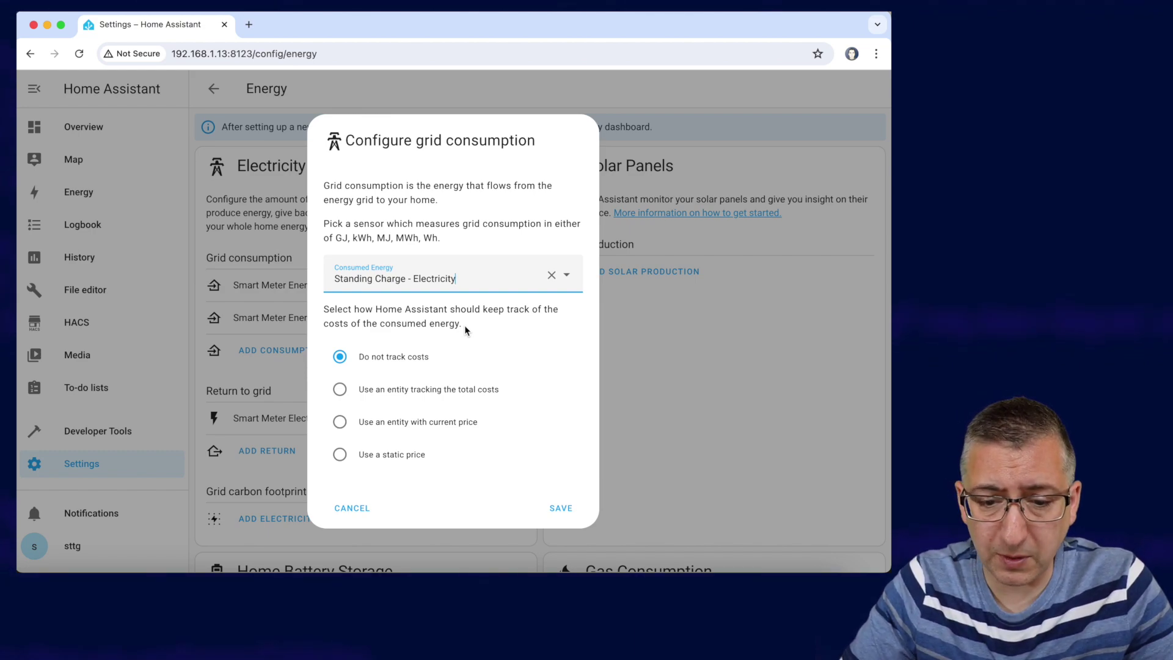
pyautogui.click(341, 394)
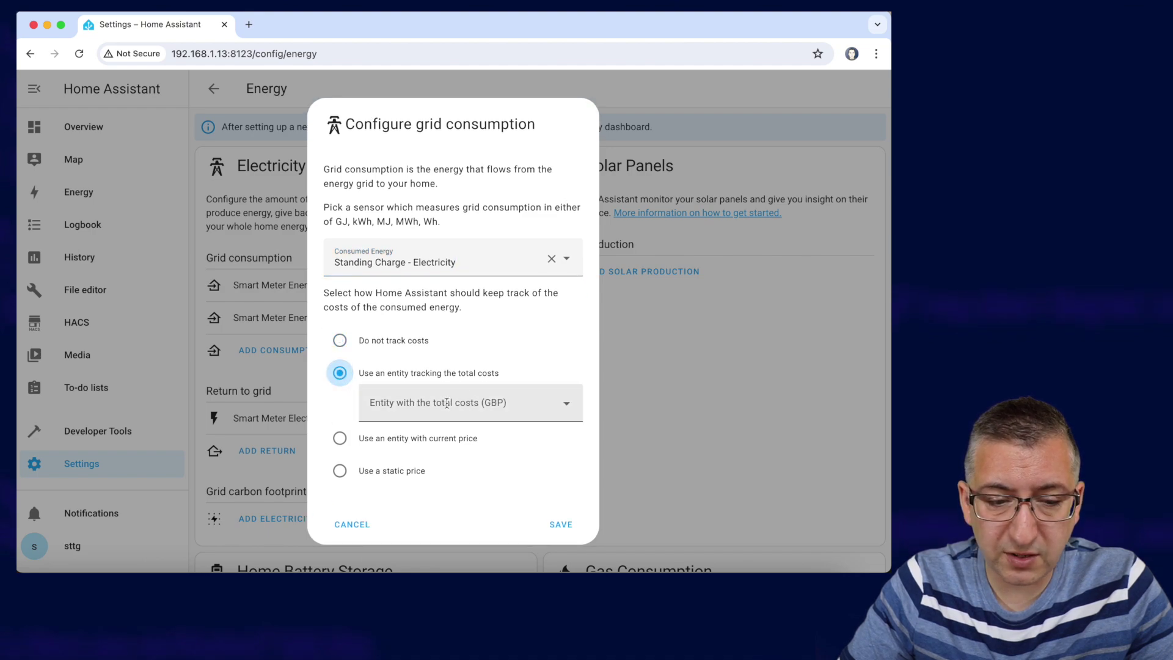
pyautogui.click(427, 404)
pyautogui.write('ta')
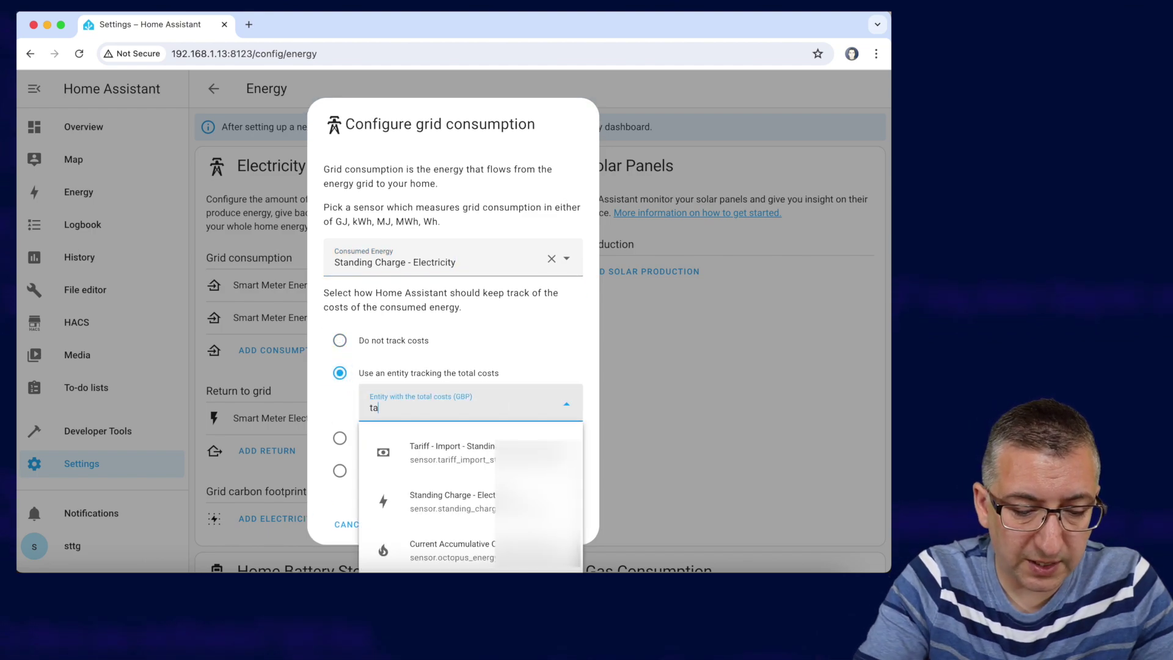
pyautogui.write('riff')
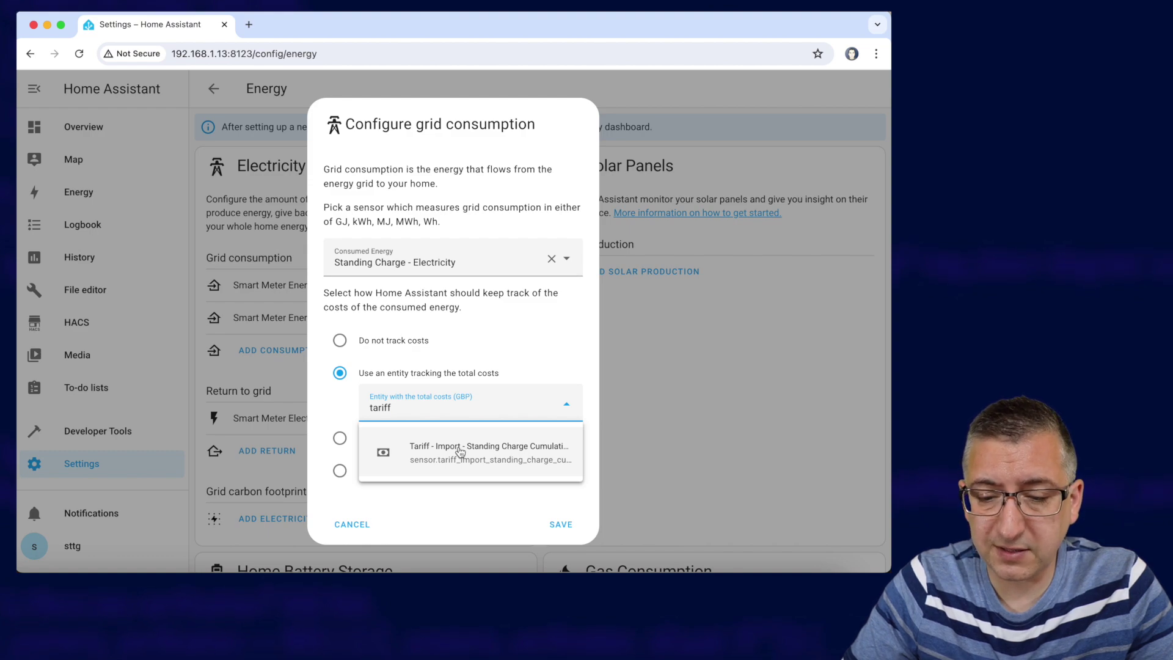
pyautogui.click(482, 458)
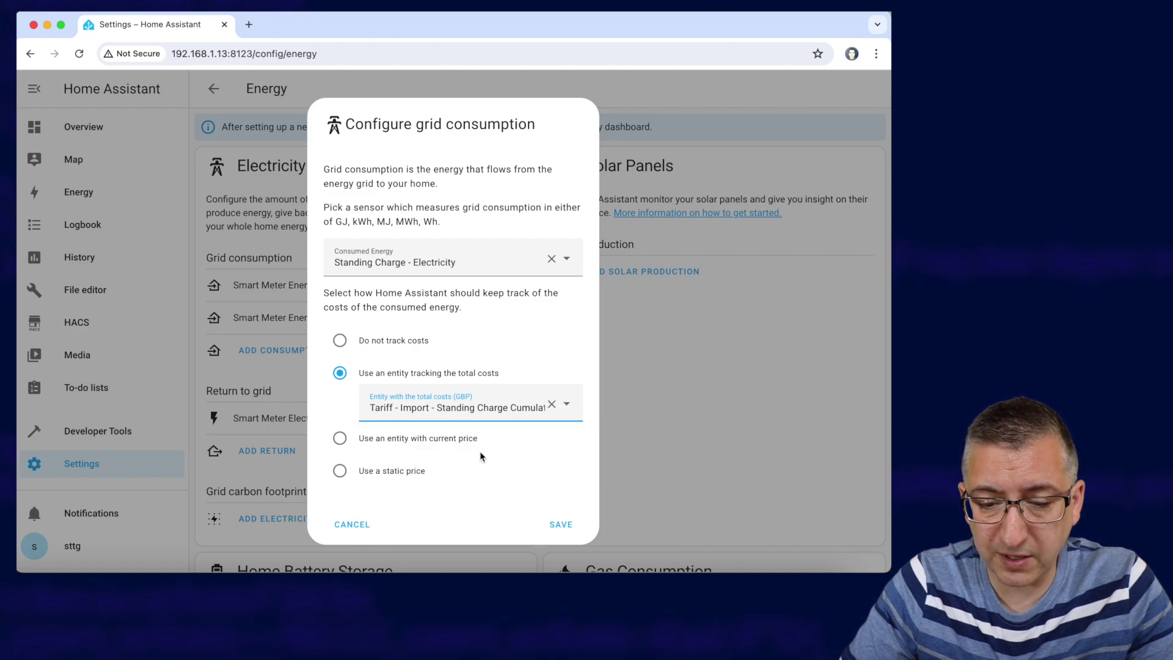
pyautogui.click(563, 524)
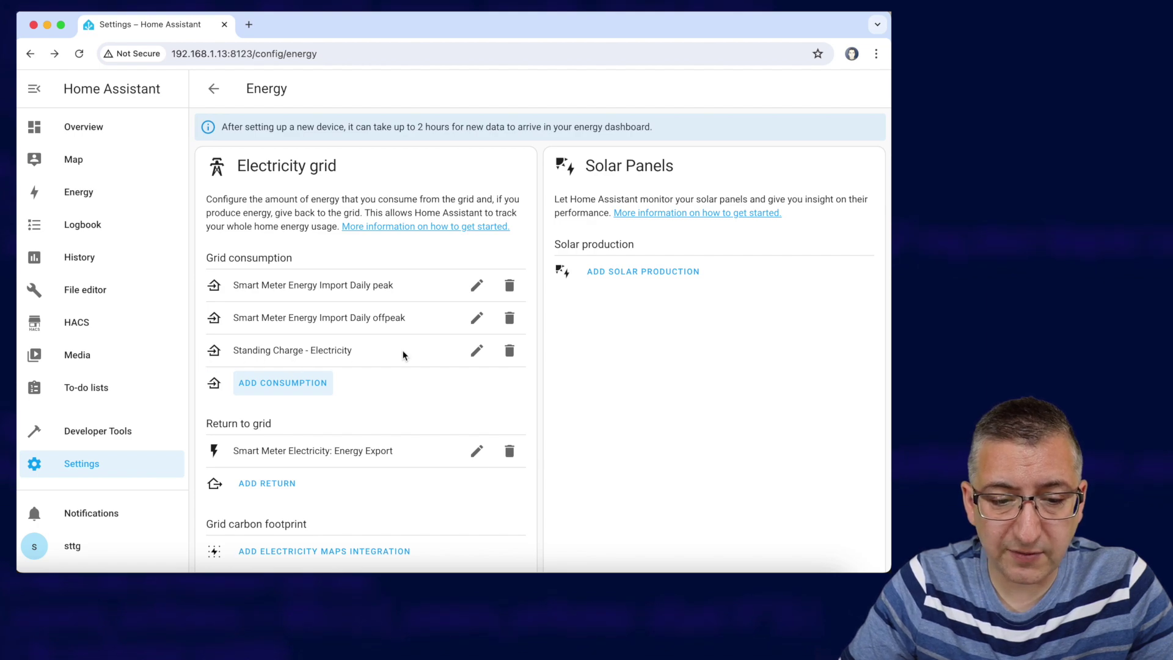
pyautogui.scroll(-1, 402, 356)
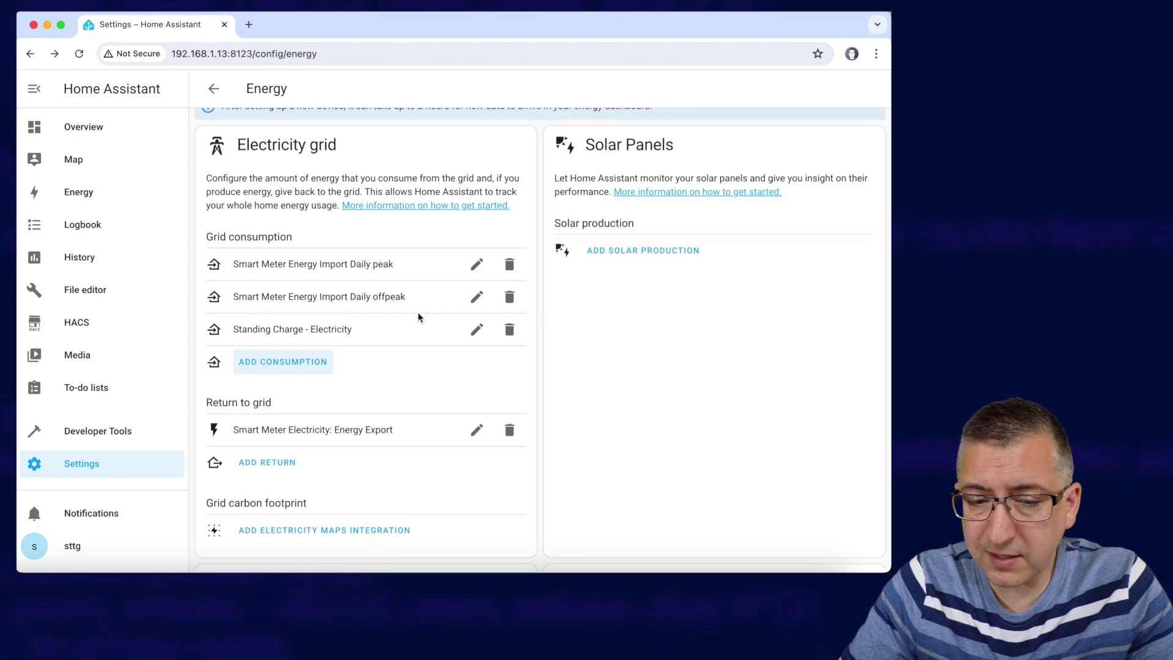
# Open the Energy dashboard and scroll down to its sources
pyautogui.click(78, 193)
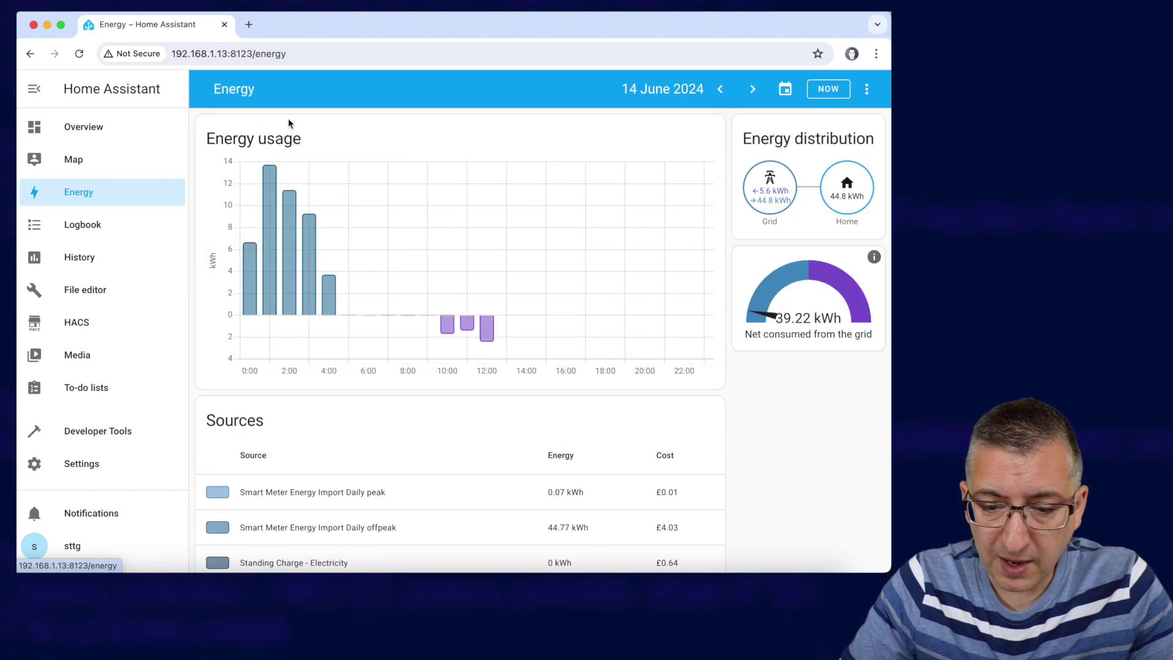
pyautogui.scroll(-2, 468, 358)
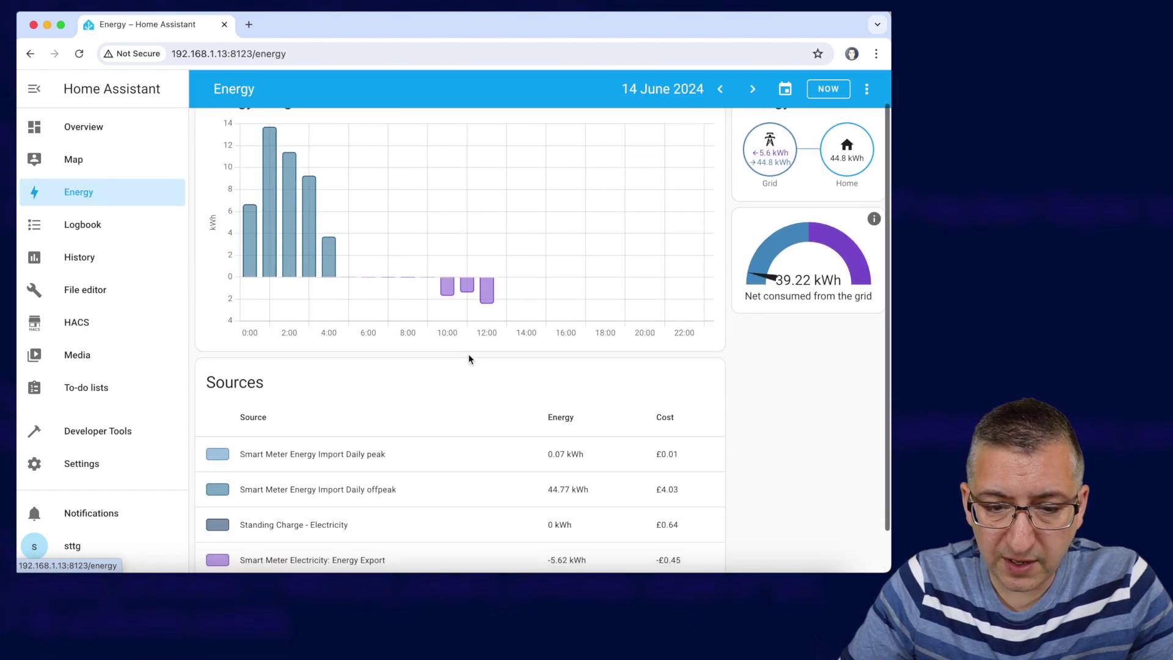
pyautogui.moveTo(269, 272)
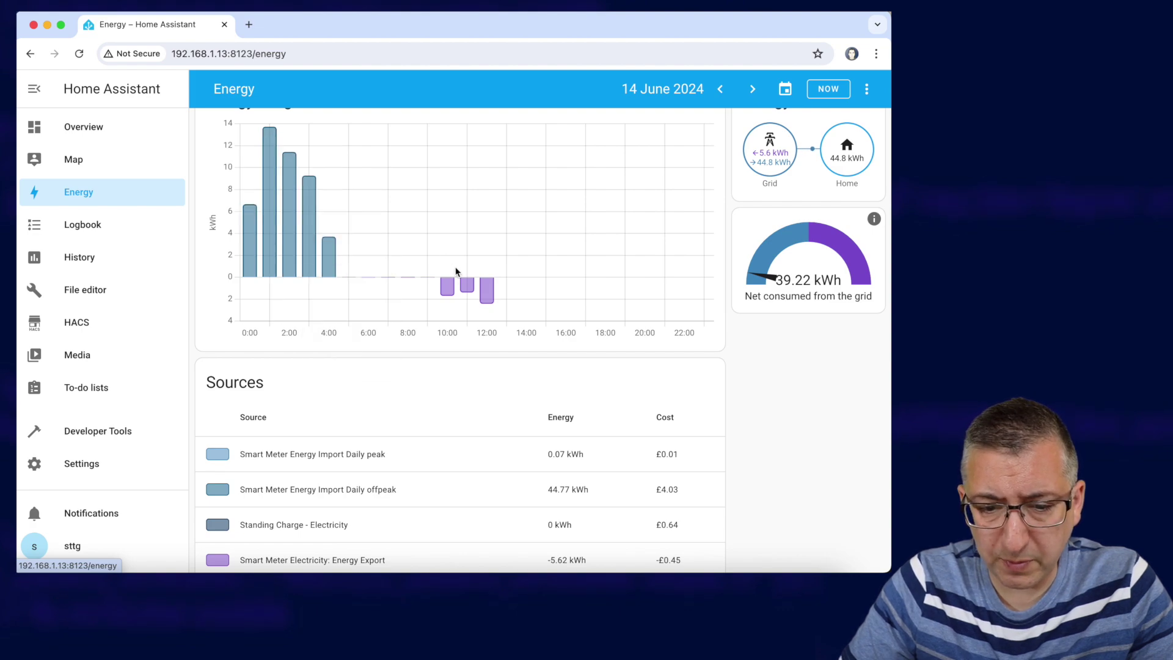
pyautogui.moveTo(297, 226)
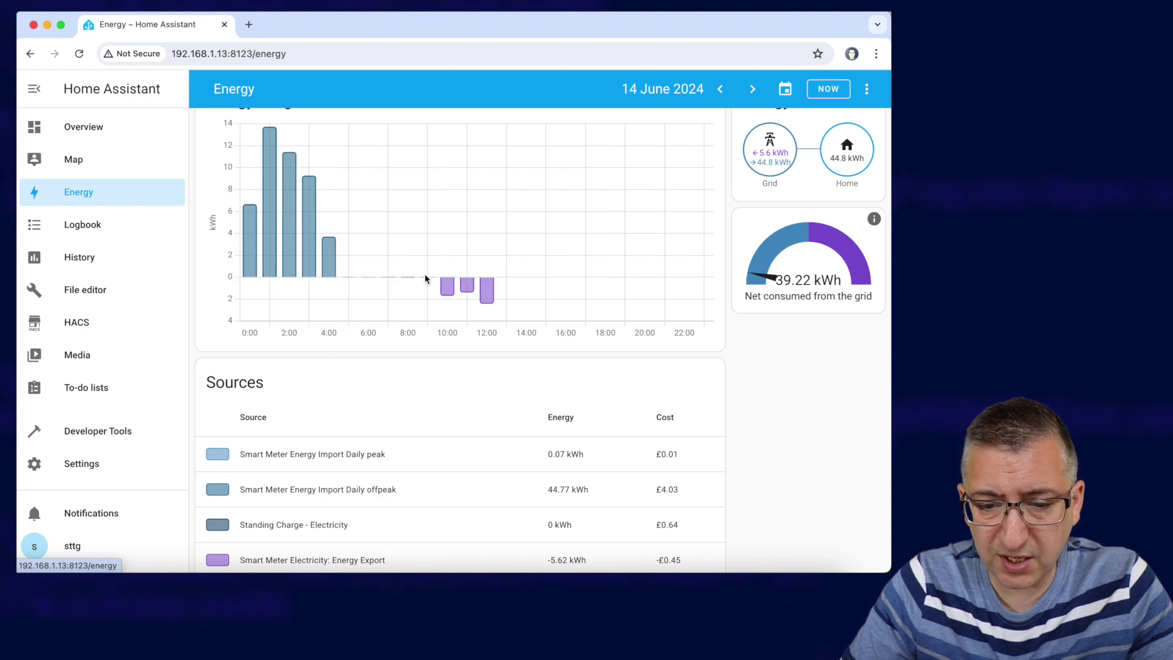
pyautogui.moveTo(487, 294)
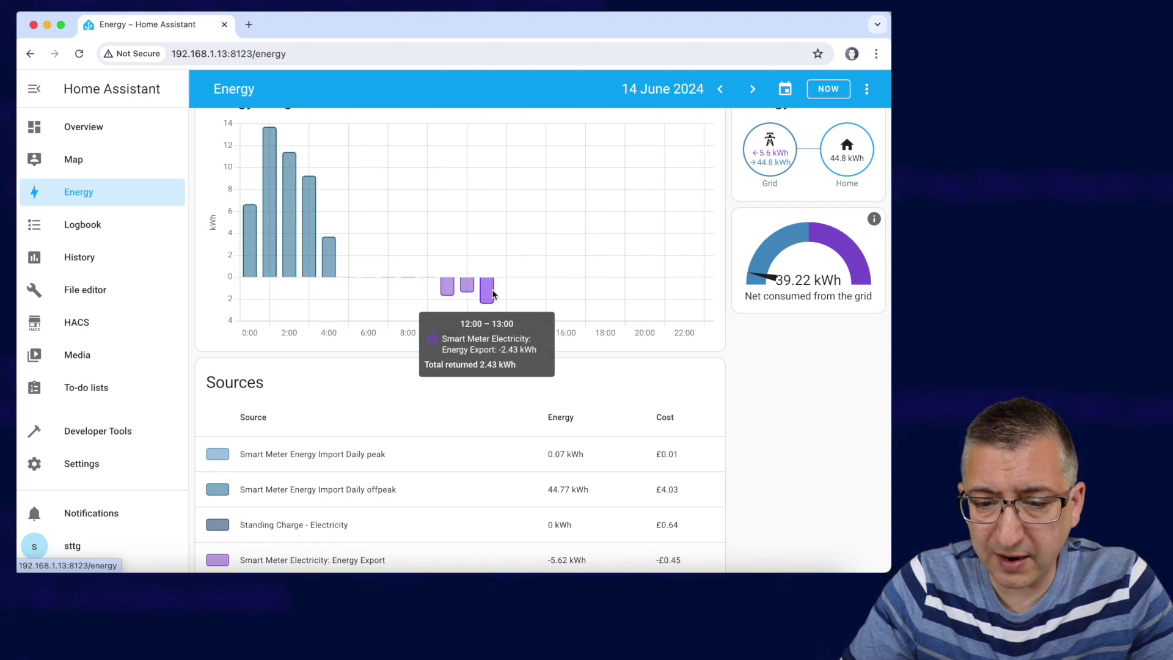
pyautogui.scroll(-2, 511, 295)
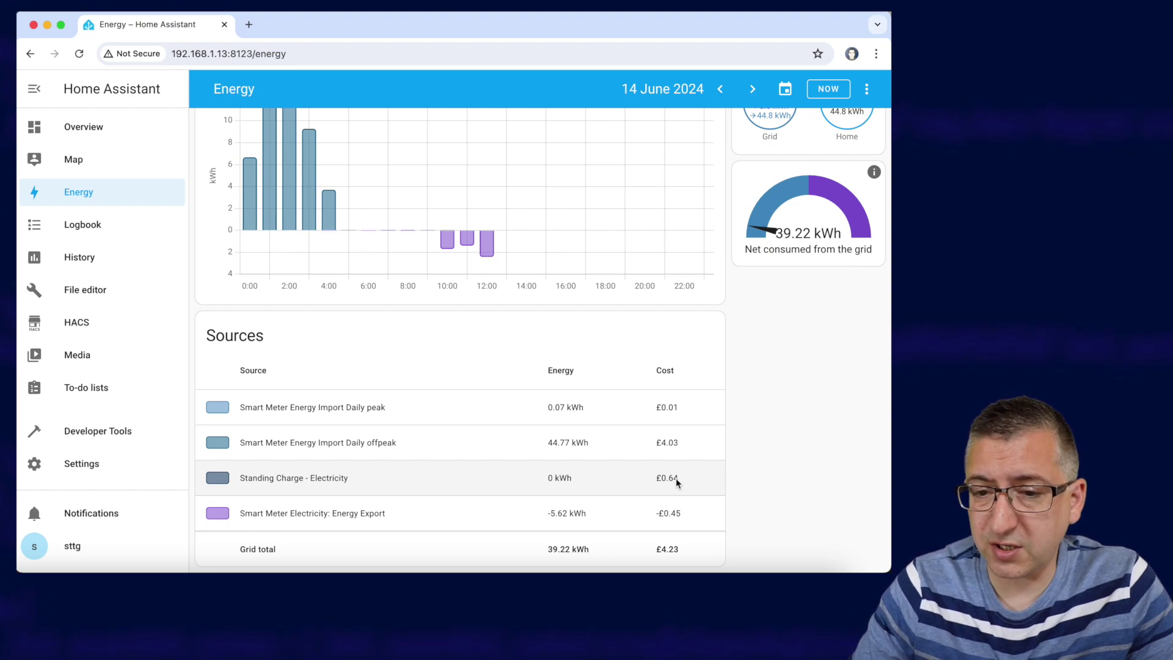
# Step the dates between 11 and 13 June, then show this week, 10–16 June
pyautogui.click(722, 91)
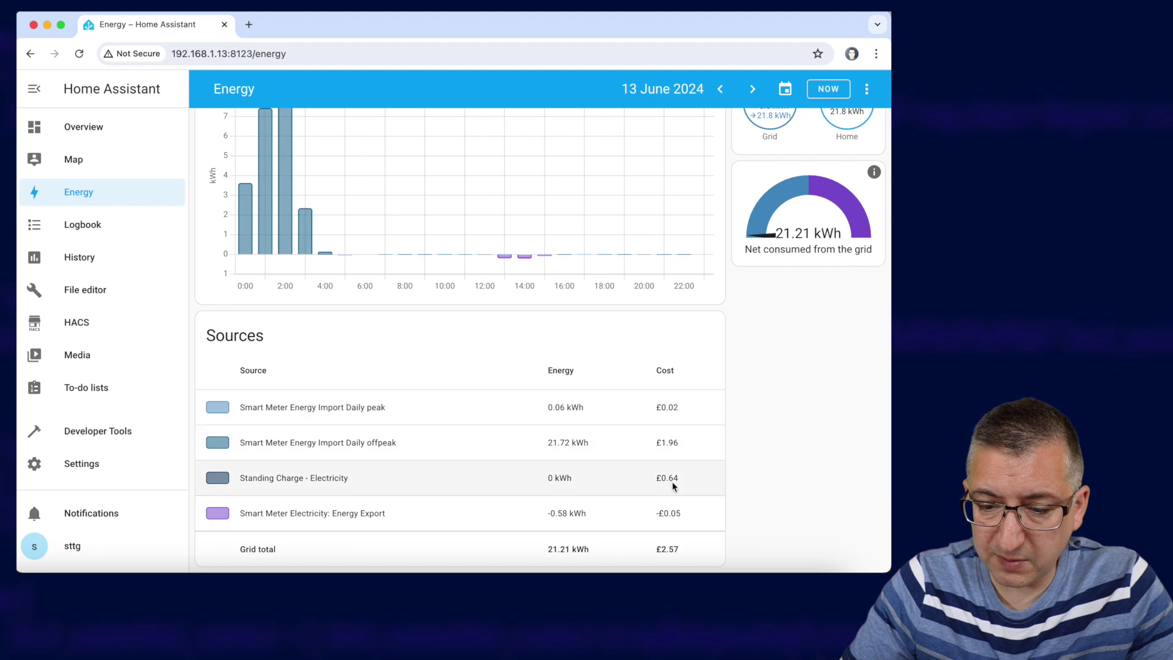
pyautogui.doubleClick(722, 91)
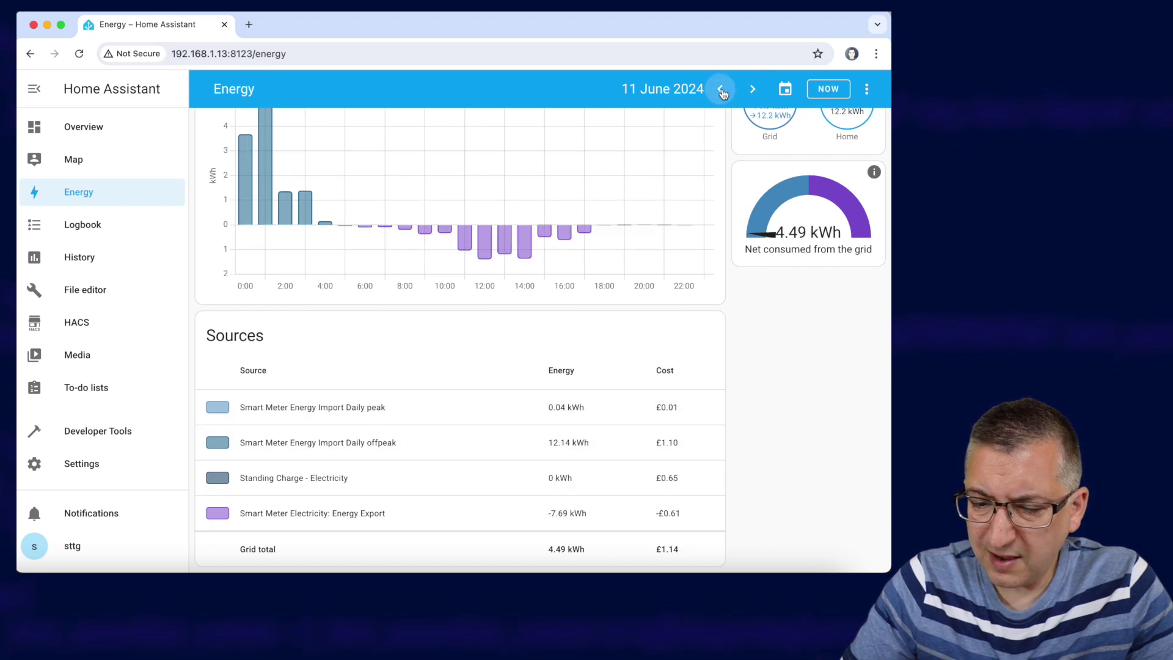
pyautogui.click(757, 90)
pyautogui.click(756, 90)
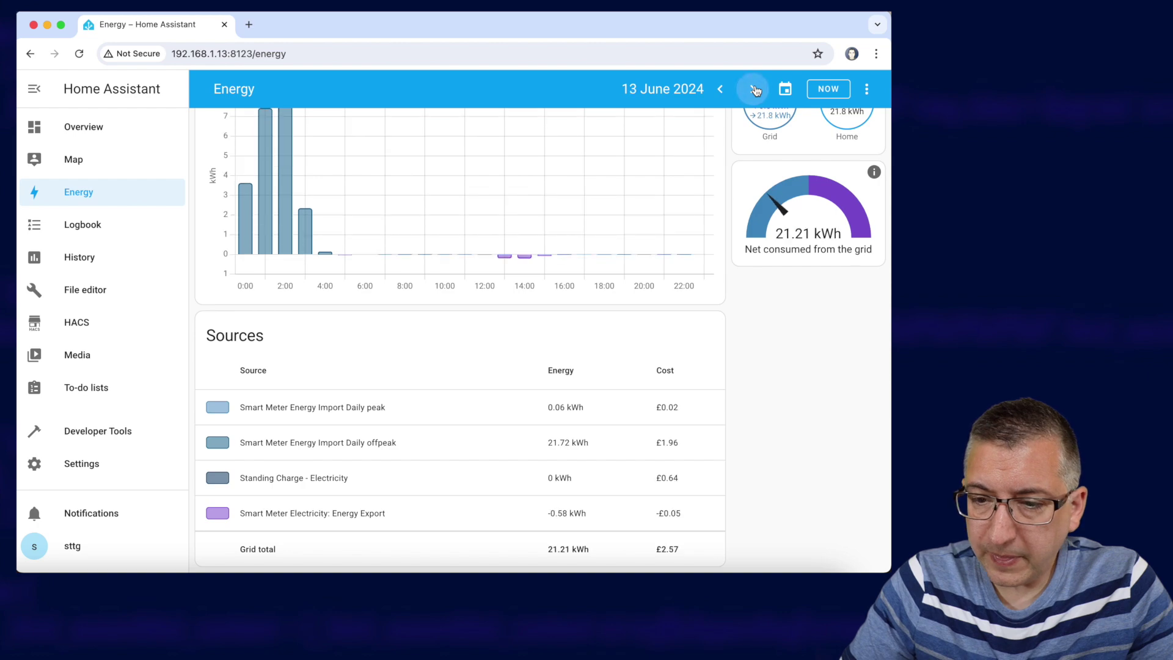
pyautogui.click(785, 91)
pyautogui.click(572, 194)
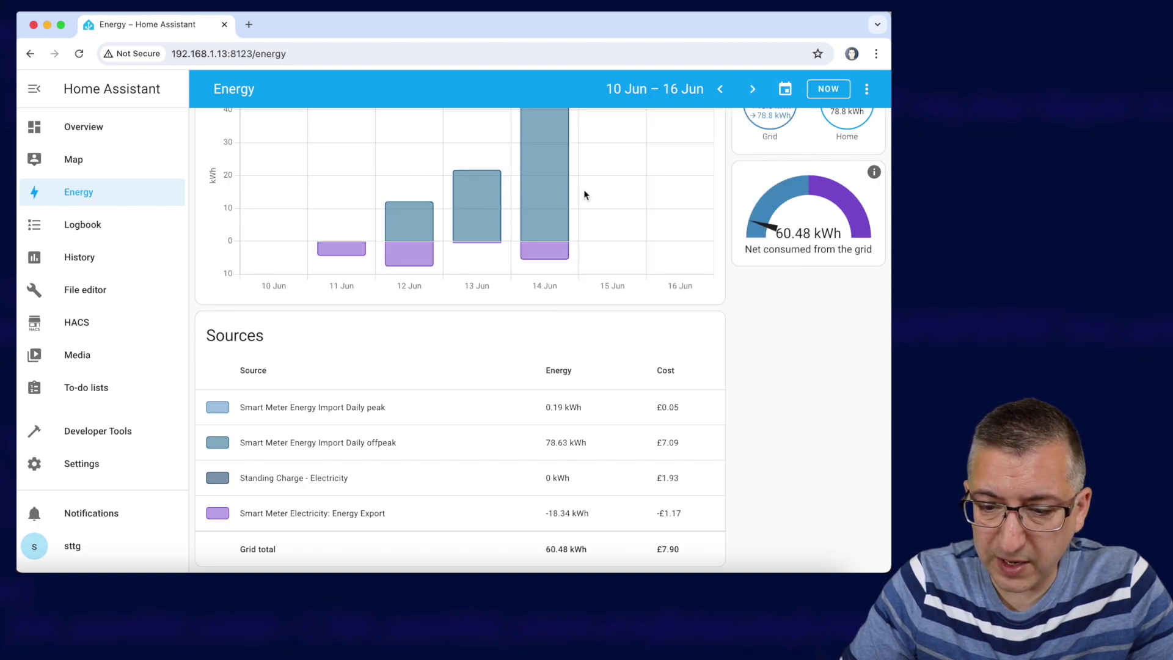